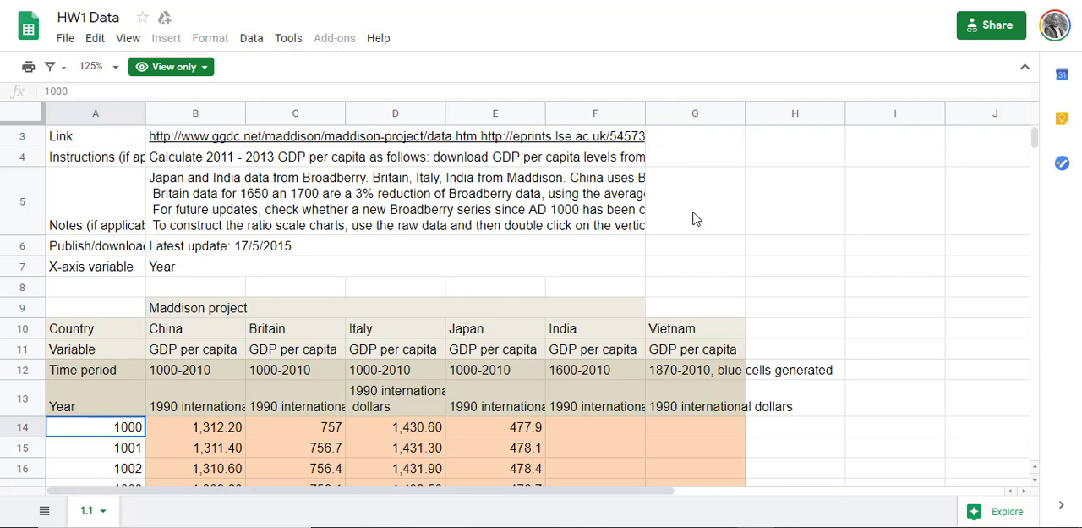
Step: Make a copy of the HW1 Data spreadsheet in My Drive named "Britain's Hockey Stick"
scroll(693, 219, up, 2)
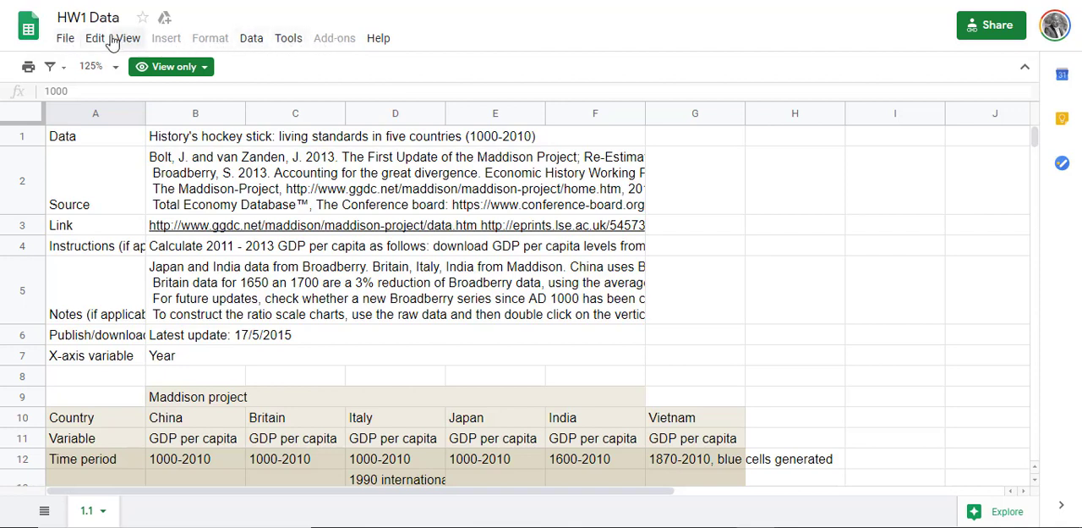
click(66, 39)
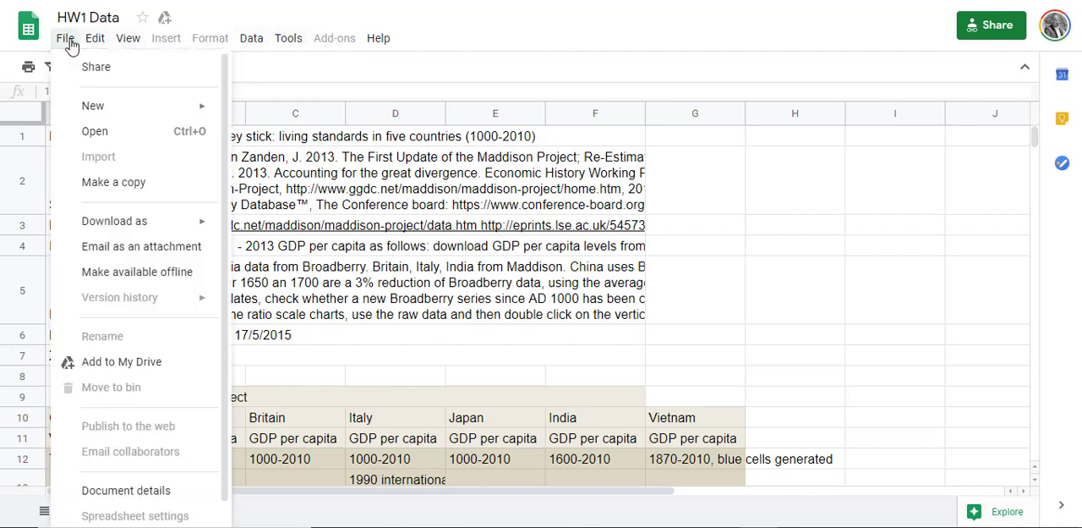
click(91, 183)
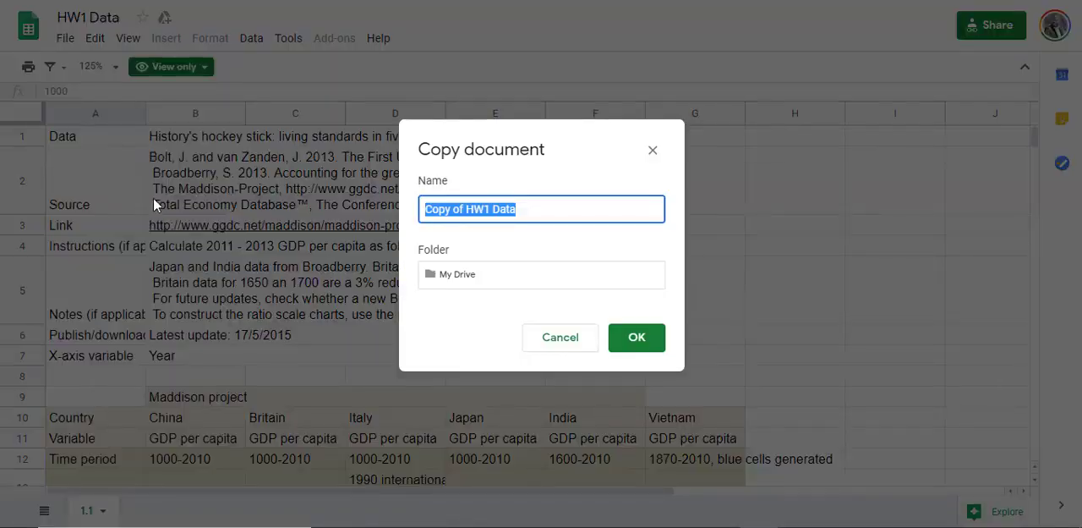
key(ctrl+v)
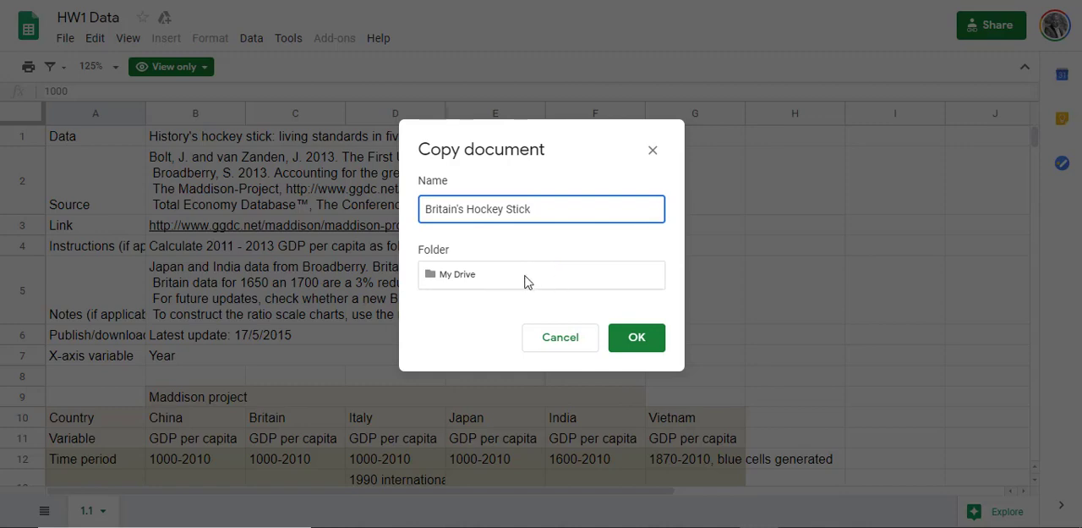
key(Return)
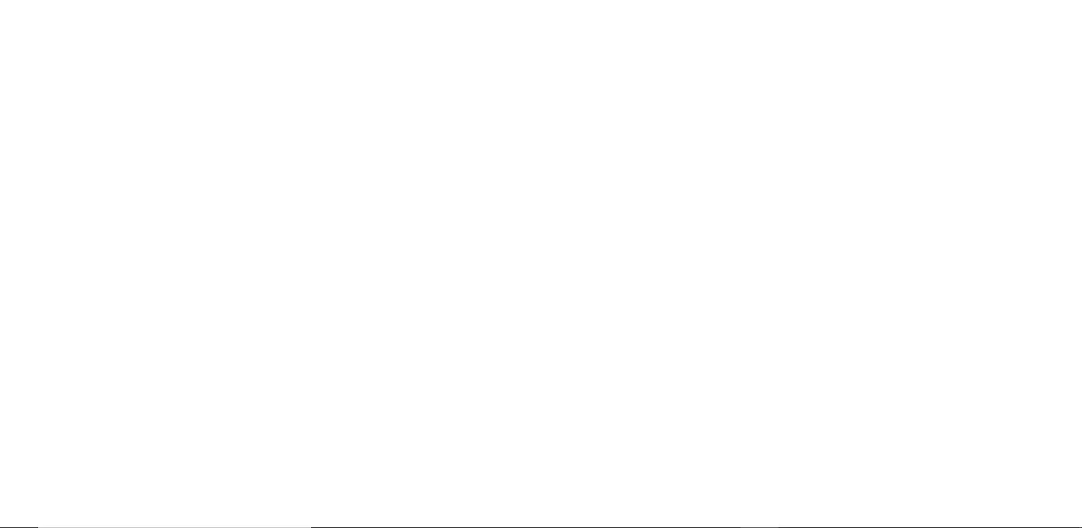
Step: Duplicate the 1.1 sheet within the copied spreadsheet to keep a backup of the original data
scroll(542, 267, down, 1)
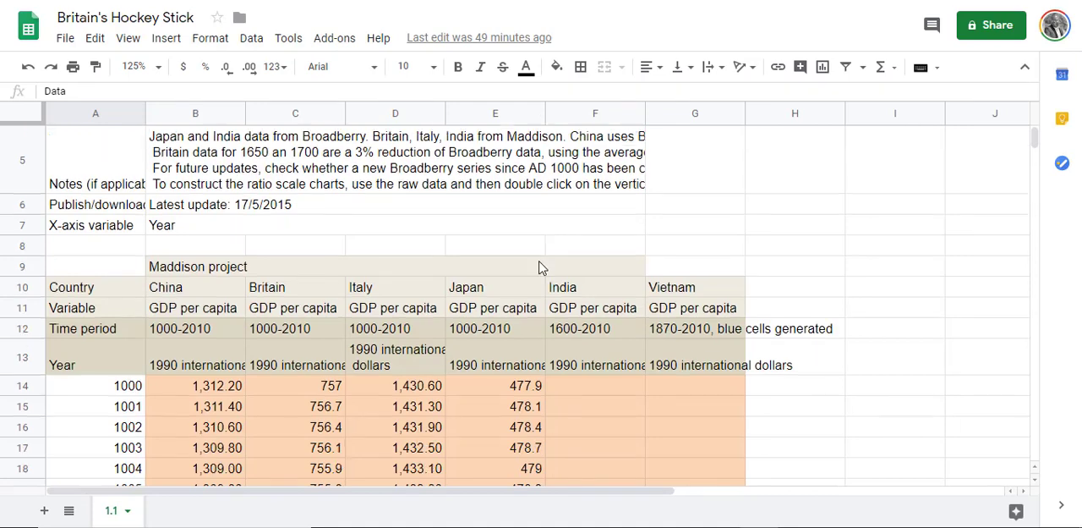
scroll(542, 267, up, 3)
scroll(518, 261, down, 3)
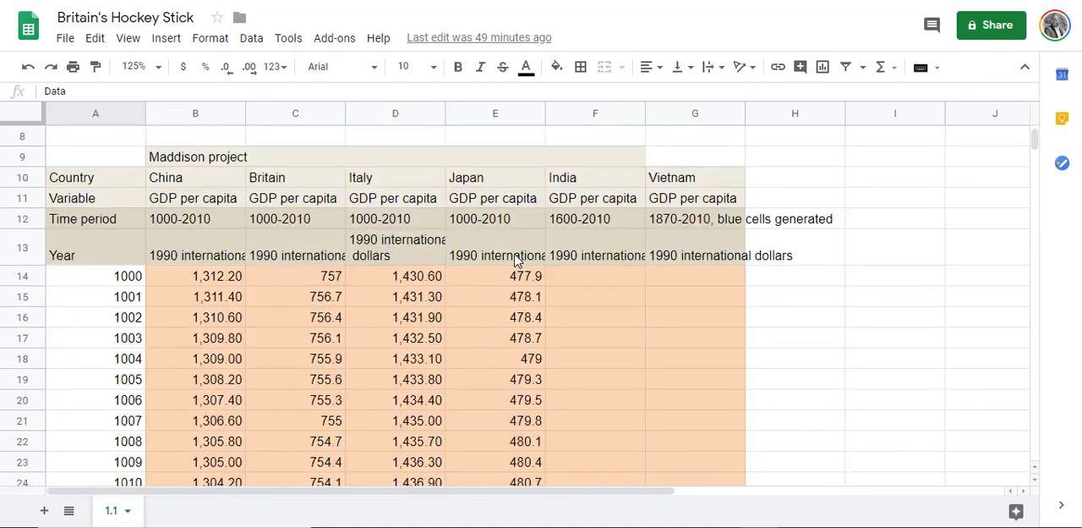
scroll(519, 262, up, 2)
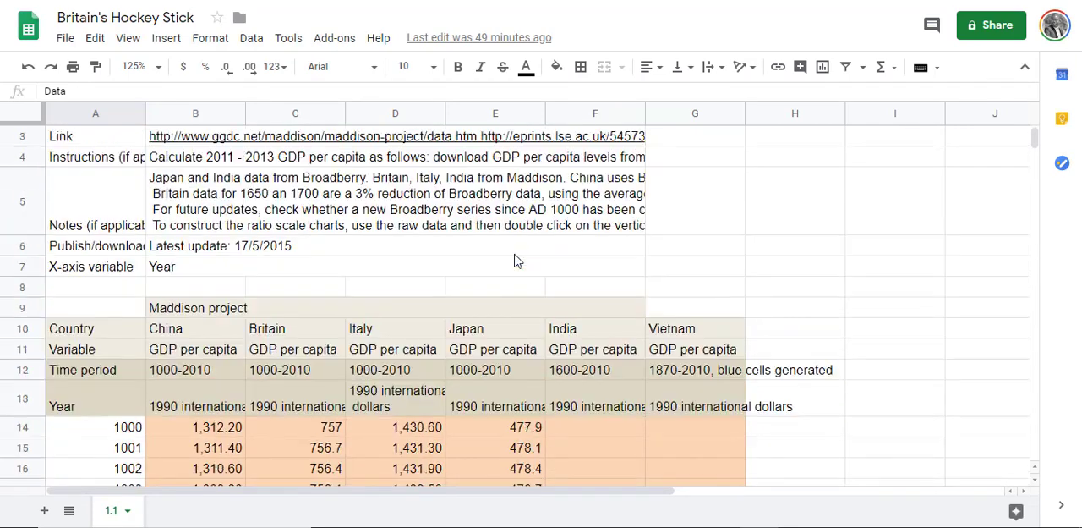
click(128, 511)
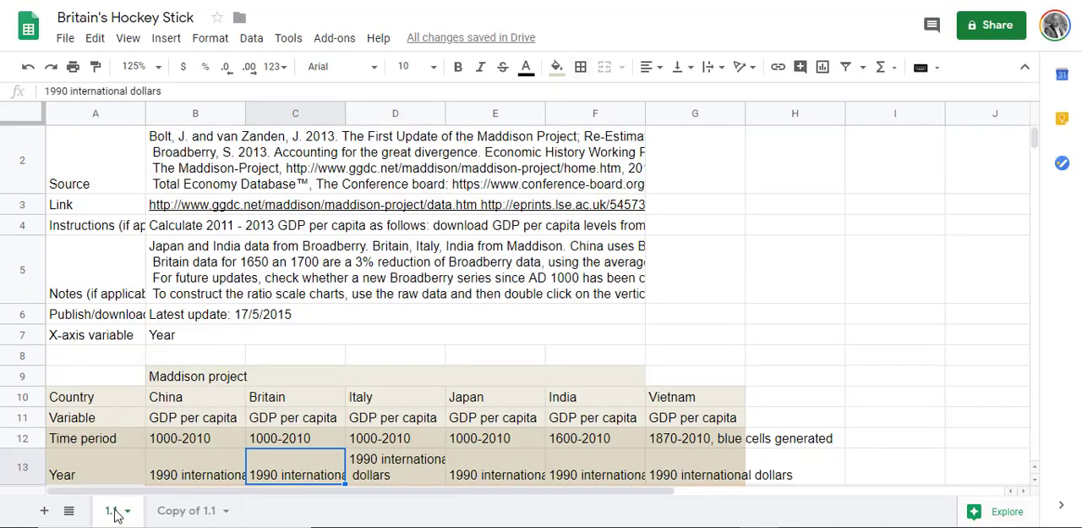
Step: Delete rows 1 to 12 of sheet 1.1, the descriptive rows above the Year header row
scroll(140, 326, up, 1)
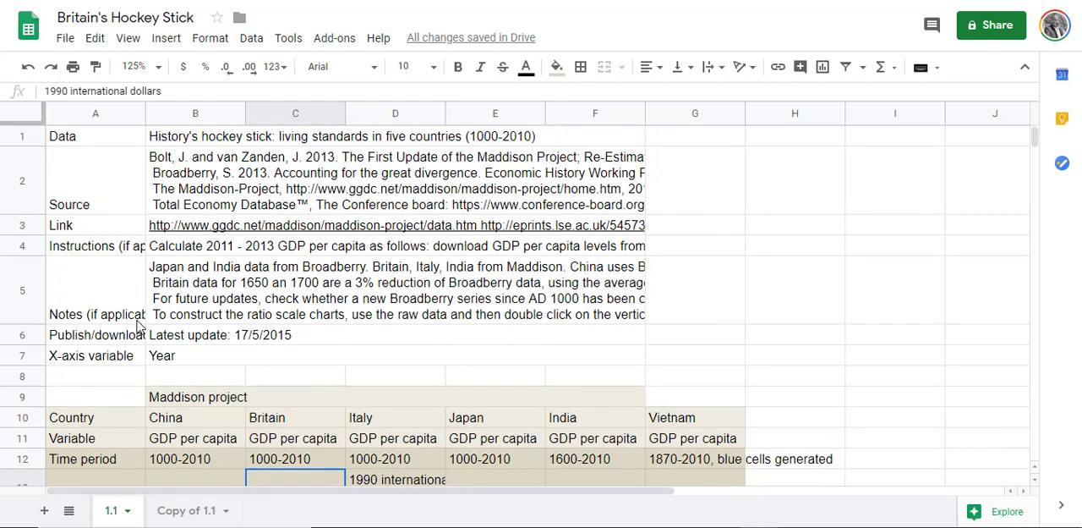
scroll(116, 304, down, 1)
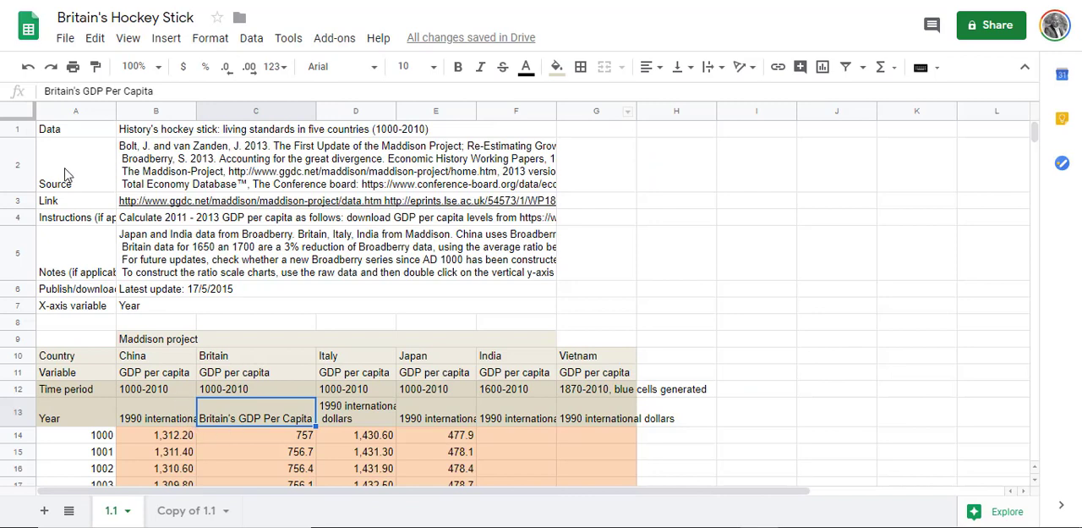
drag(25, 137, 24, 163)
drag(20, 259, 18, 391)
right_click(18, 391)
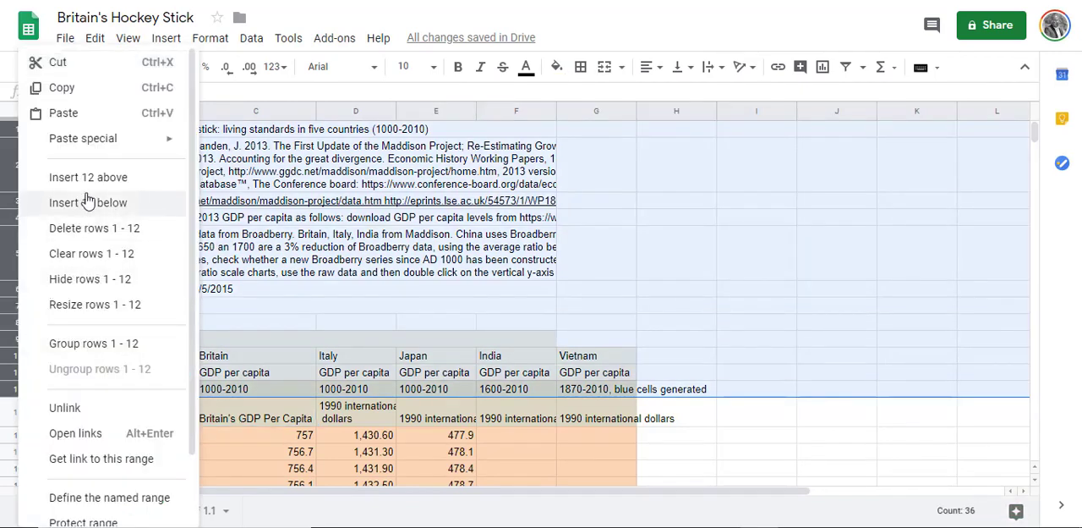
click(107, 229)
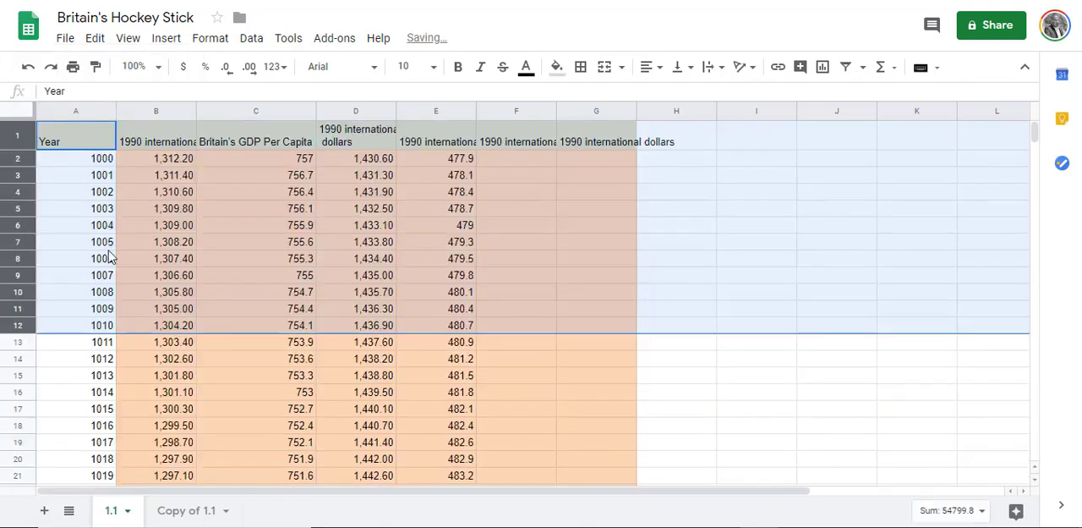
Step: Delete columns B, D, E, F and G, keeping only the Year and Britain's GDP Per Capita columns
click(158, 111)
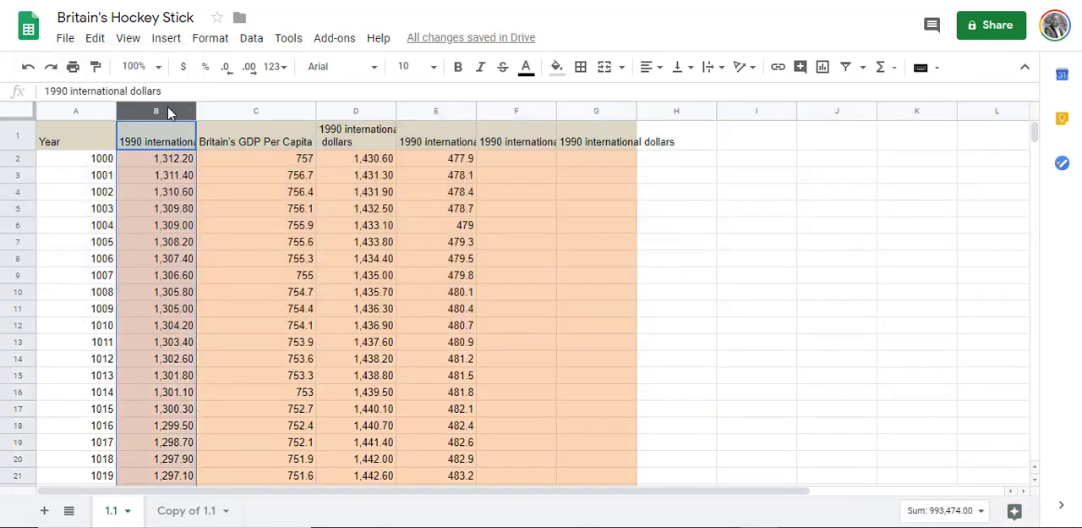
ctrl+click(352, 110)
ctrl+click(435, 111)
ctrl+click(520, 111)
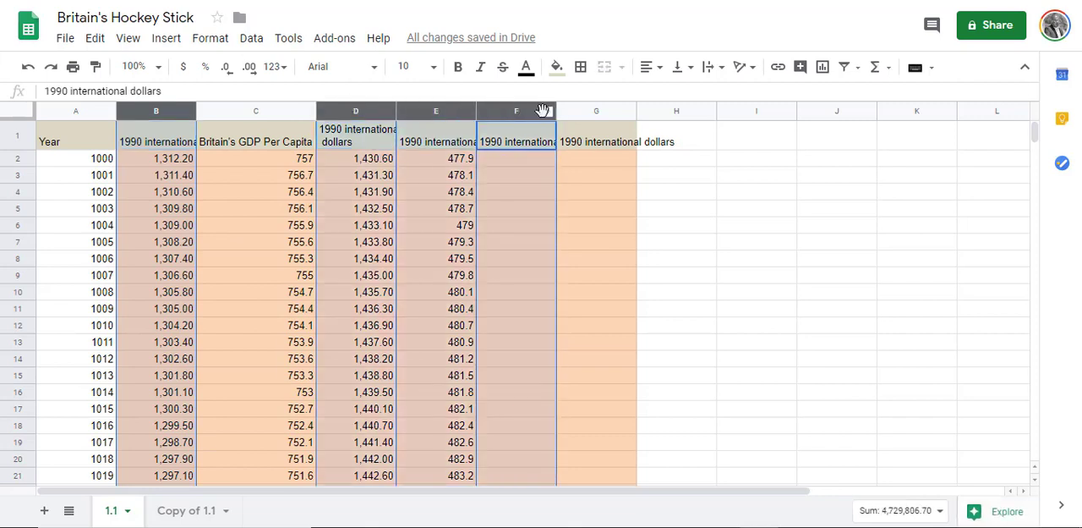
ctrl+click(590, 111)
right_click(590, 112)
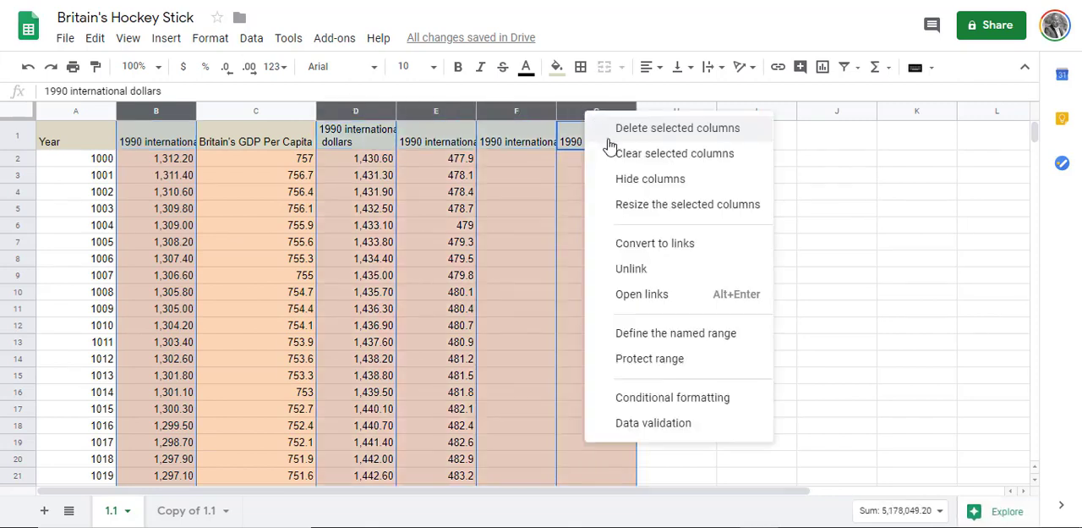
click(664, 128)
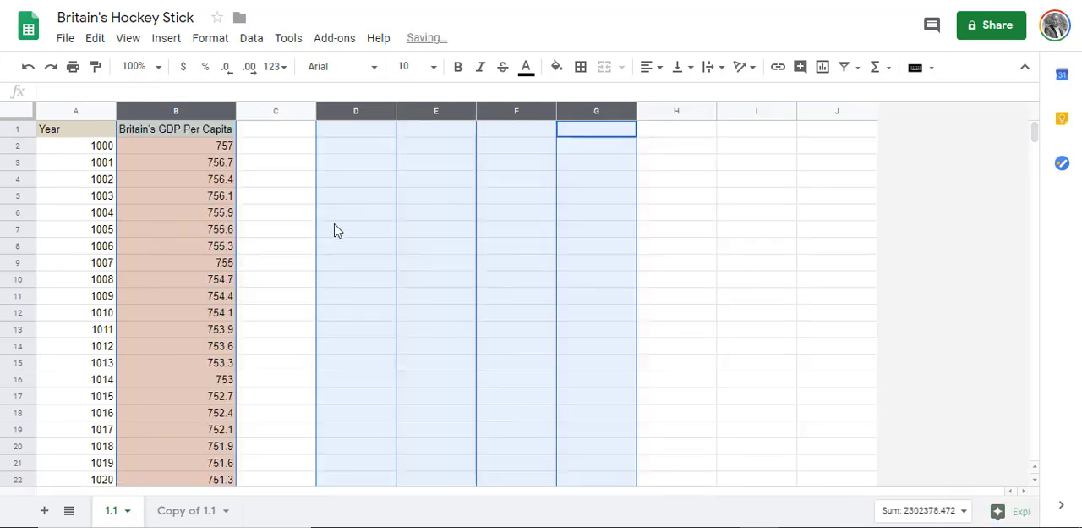
click(334, 230)
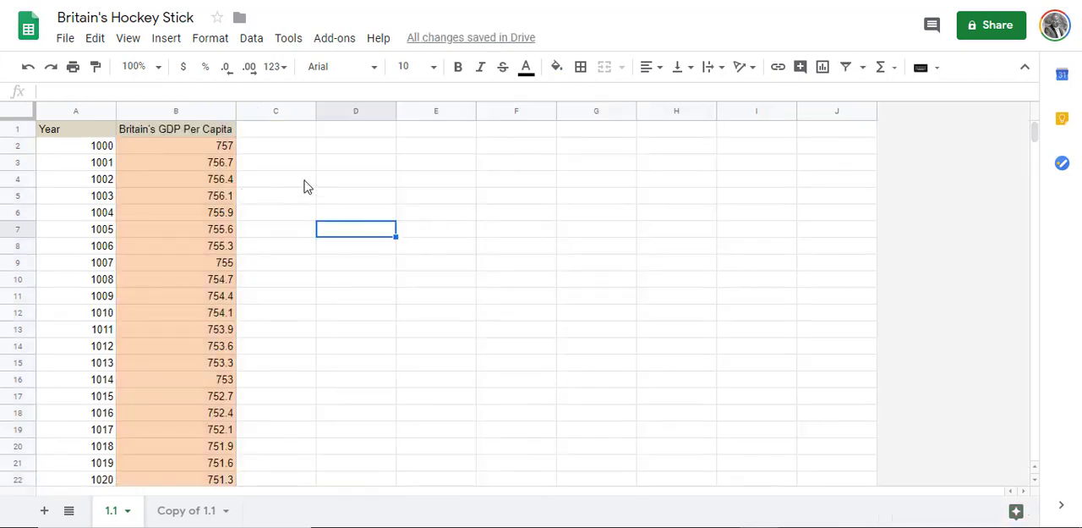
Step: Set the sheet's zoom level to 125%
click(161, 66)
click(140, 196)
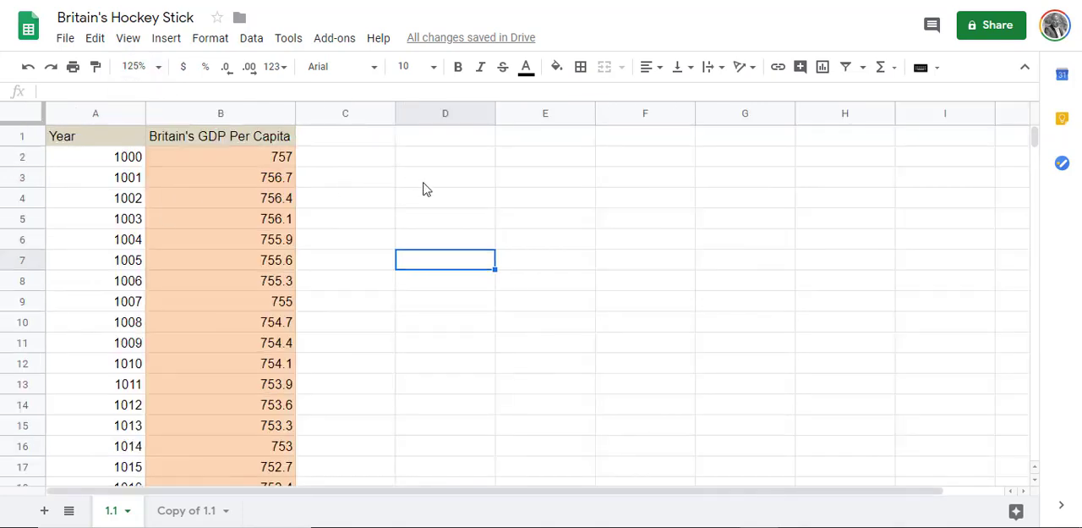
click(467, 186)
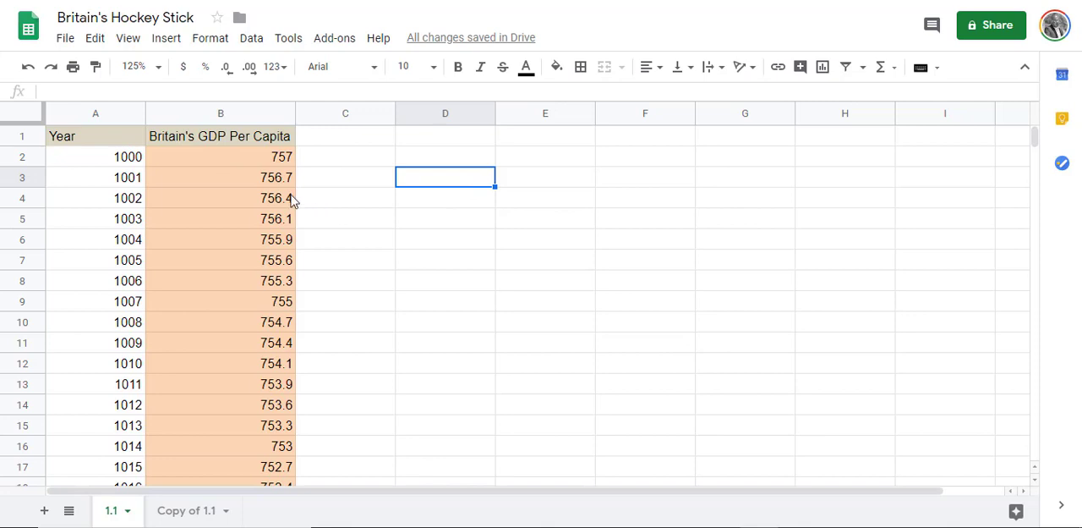
Step: Insert a line chart from the complete Year and Britain's GDP Per Capita columns, including their headers
click(108, 138)
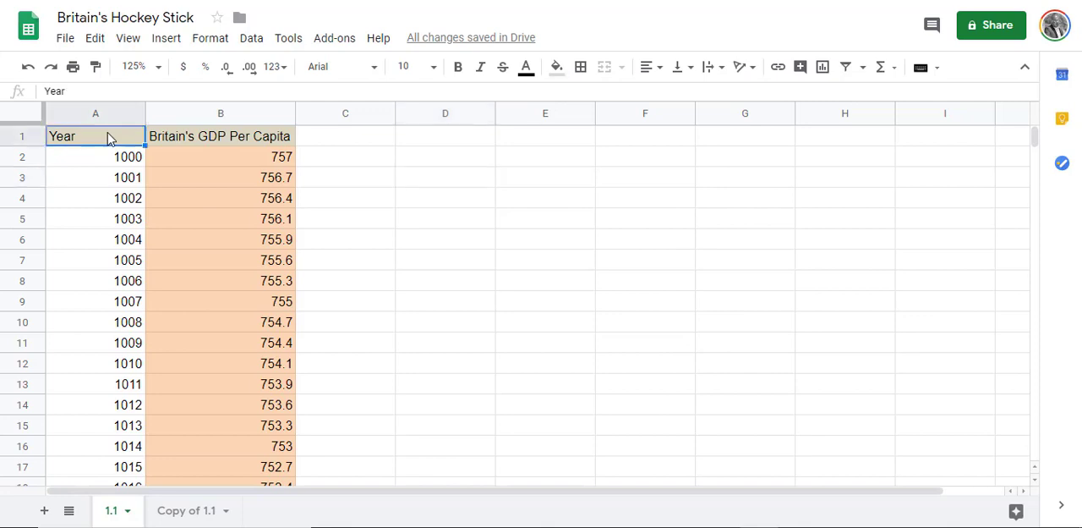
ctrl+click(185, 137)
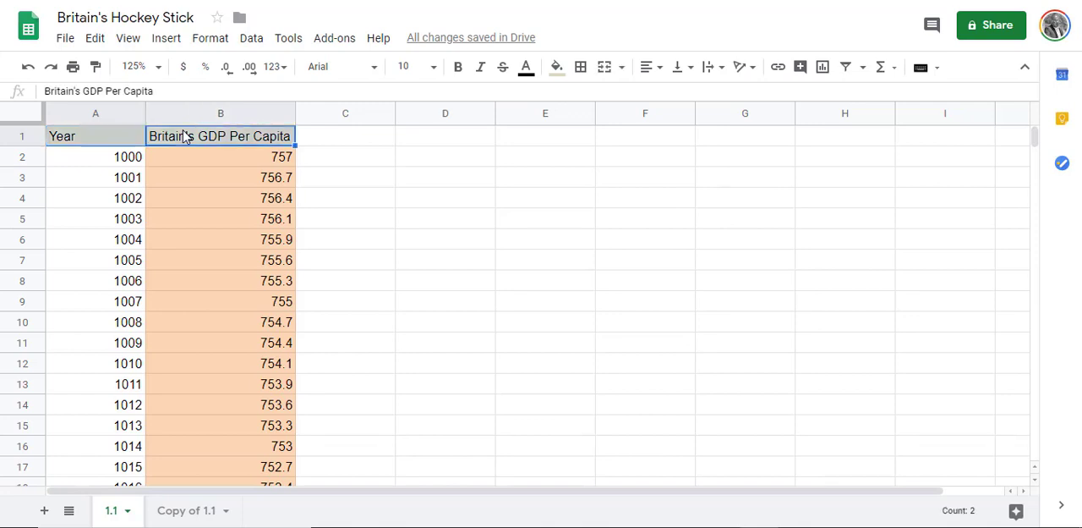
click(117, 142)
ctrl+click(186, 138)
key(ctrl+shift+Down)
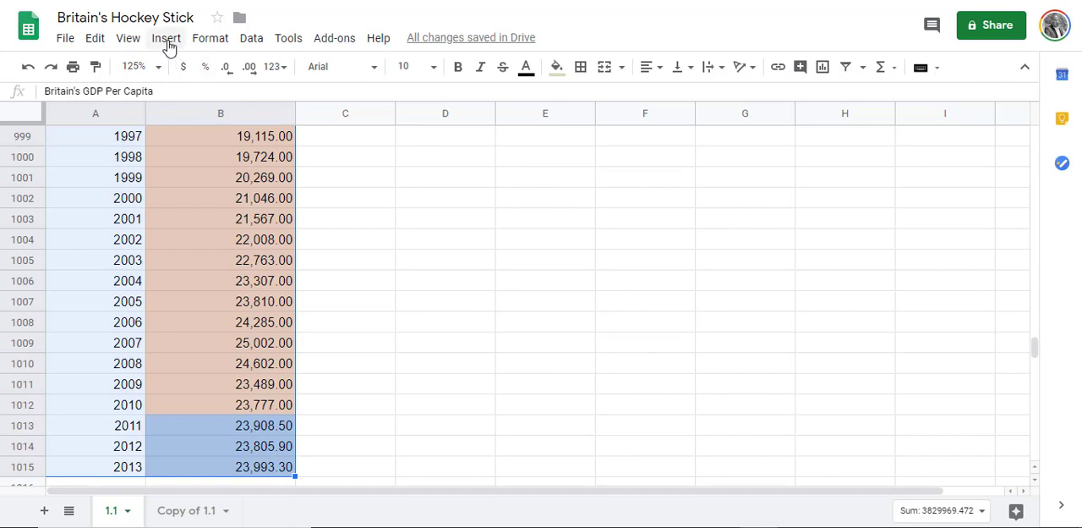
key(ctrl+shift+Down)
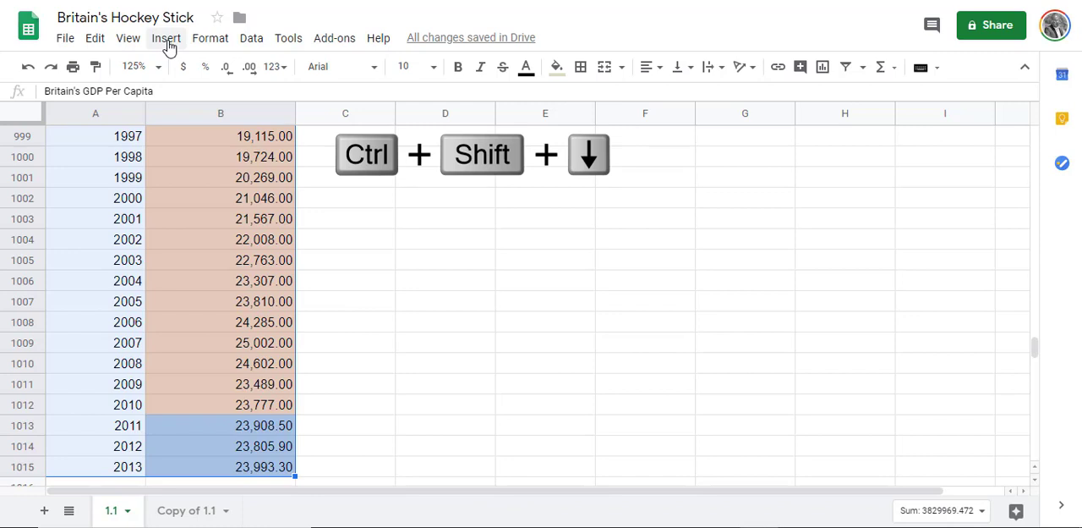
click(166, 40)
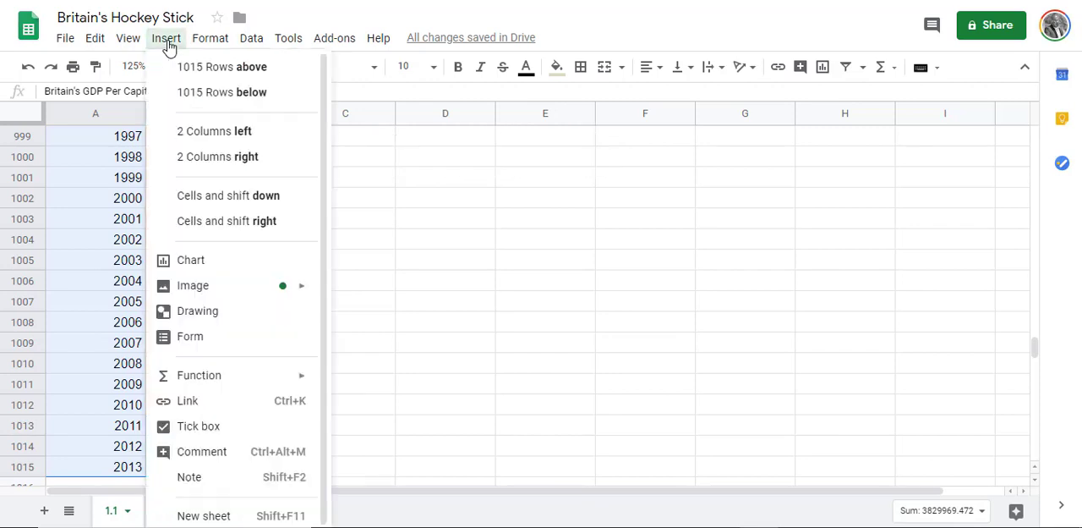
click(169, 44)
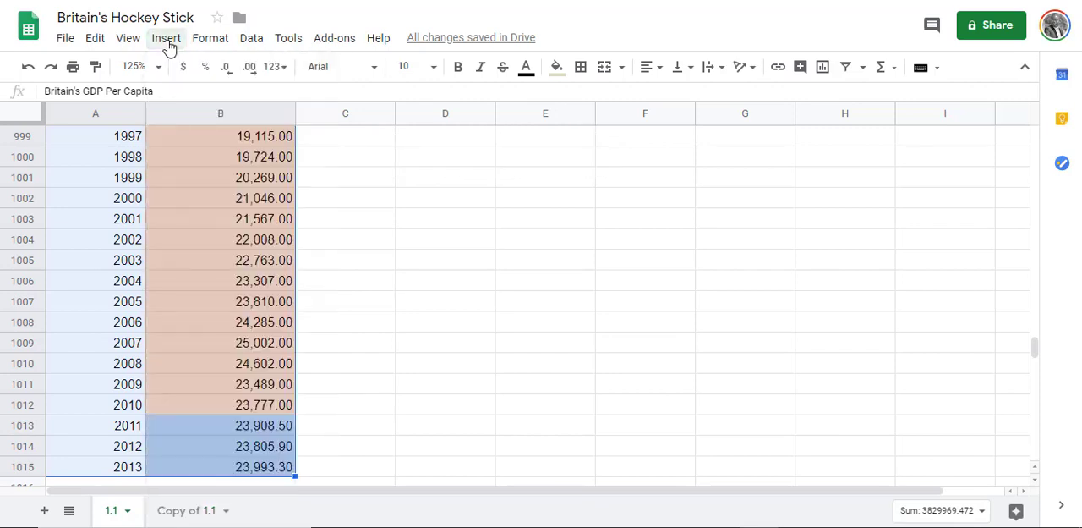
click(168, 44)
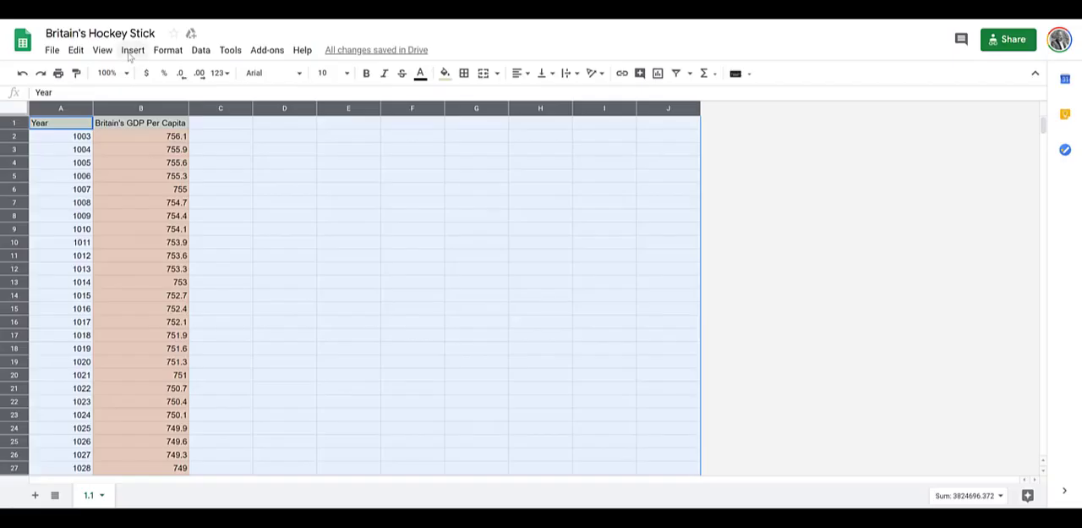
click(132, 51)
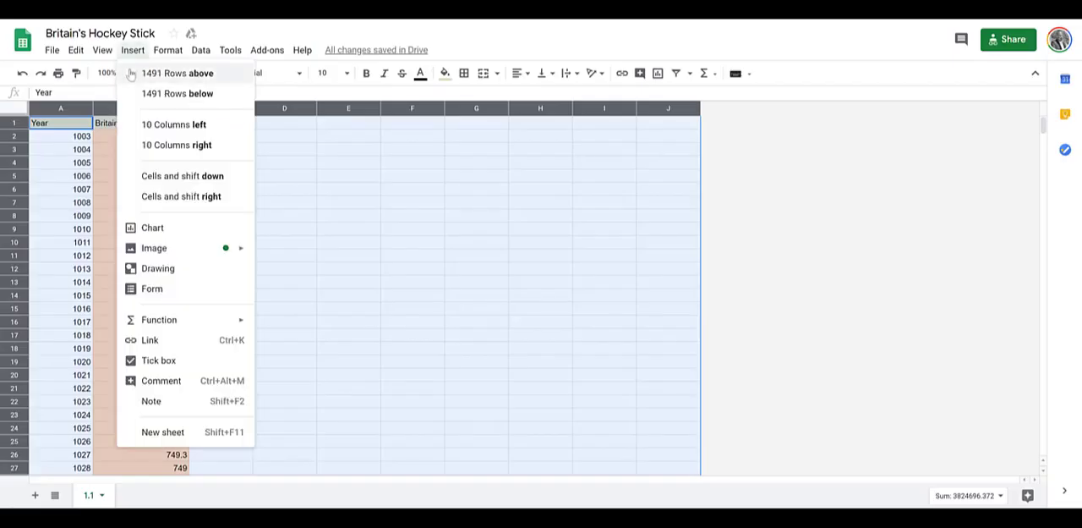
click(154, 227)
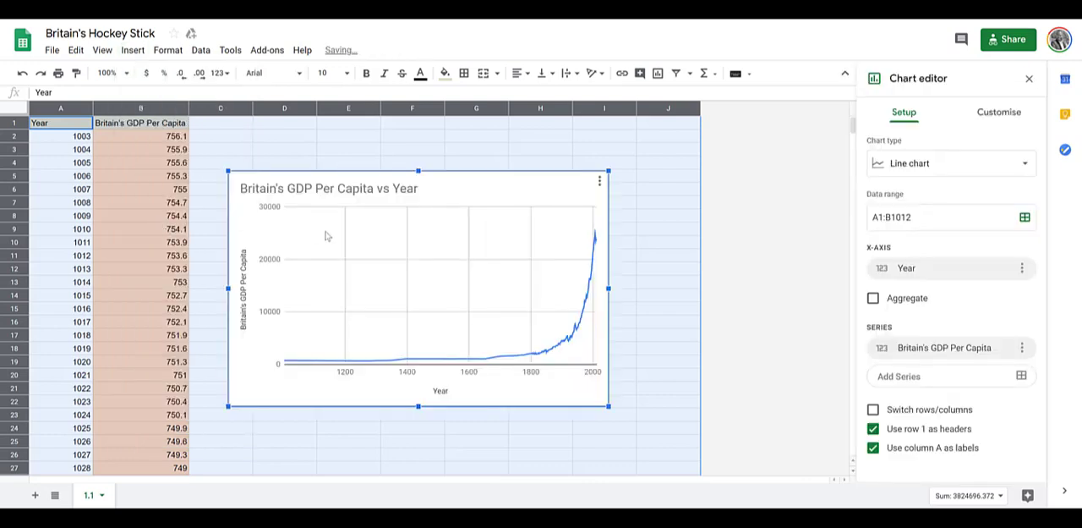
click(653, 260)
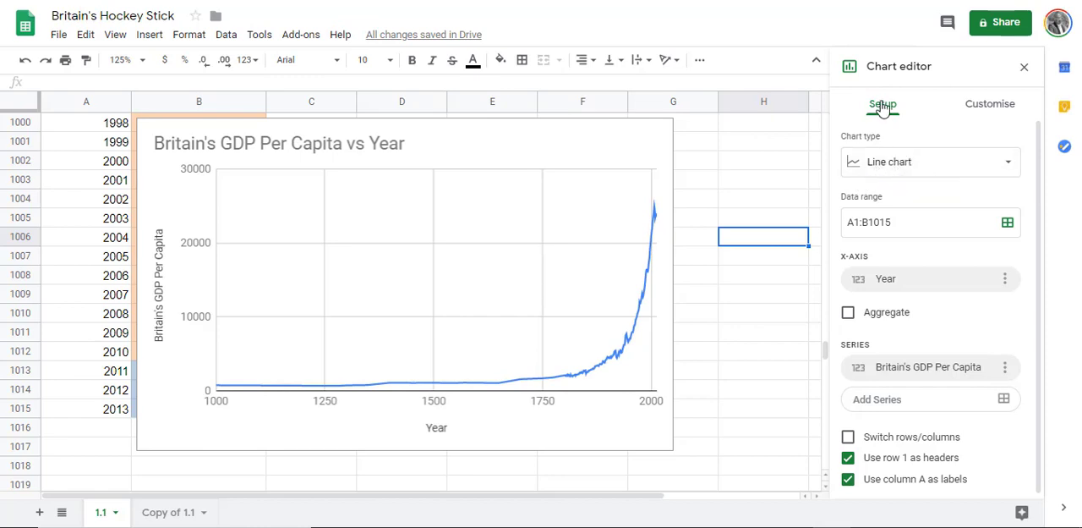
Step: Look through the available chart types, choose the suggested line chart and select the chart on the sheet
click(986, 173)
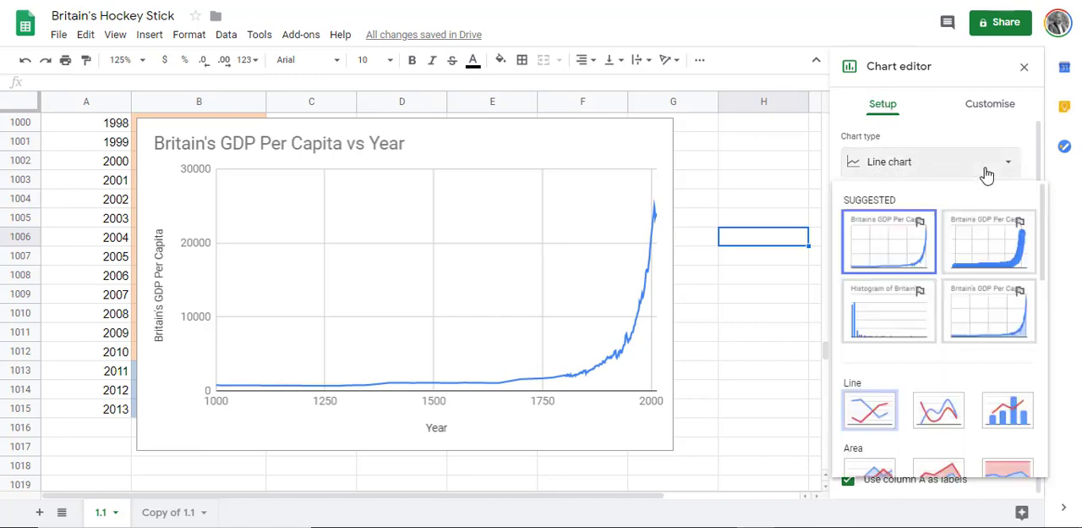
scroll(985, 282, down, 10)
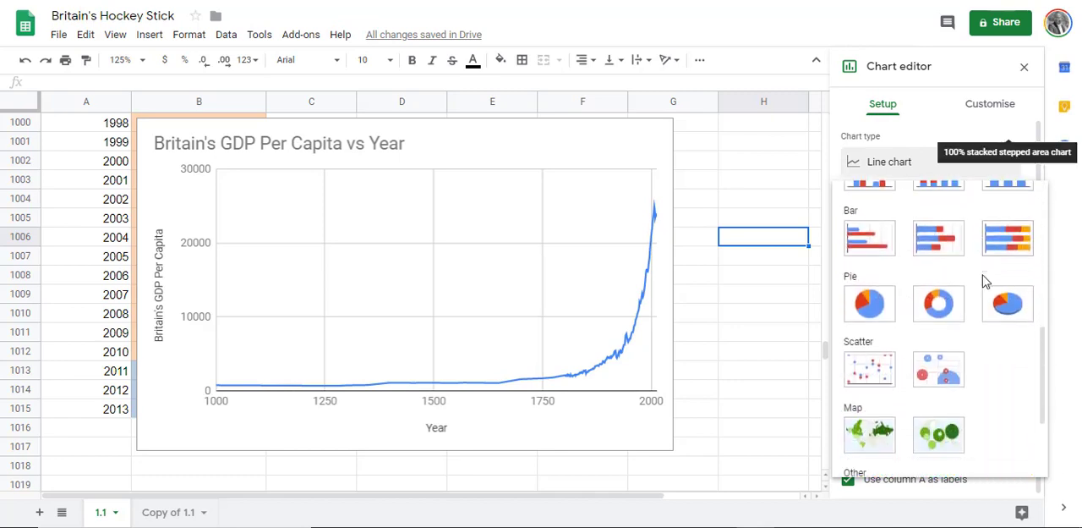
scroll(985, 282, up, 10)
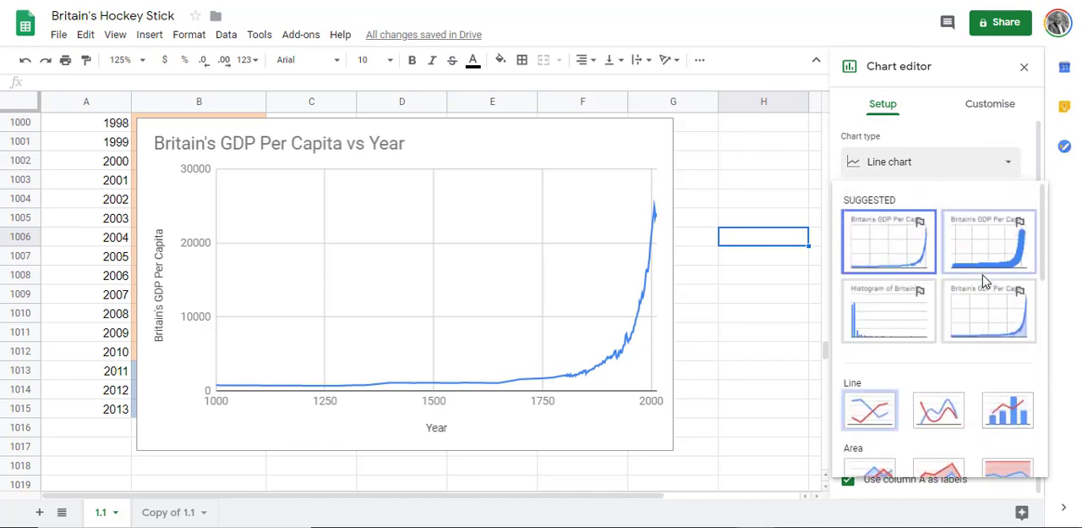
click(892, 232)
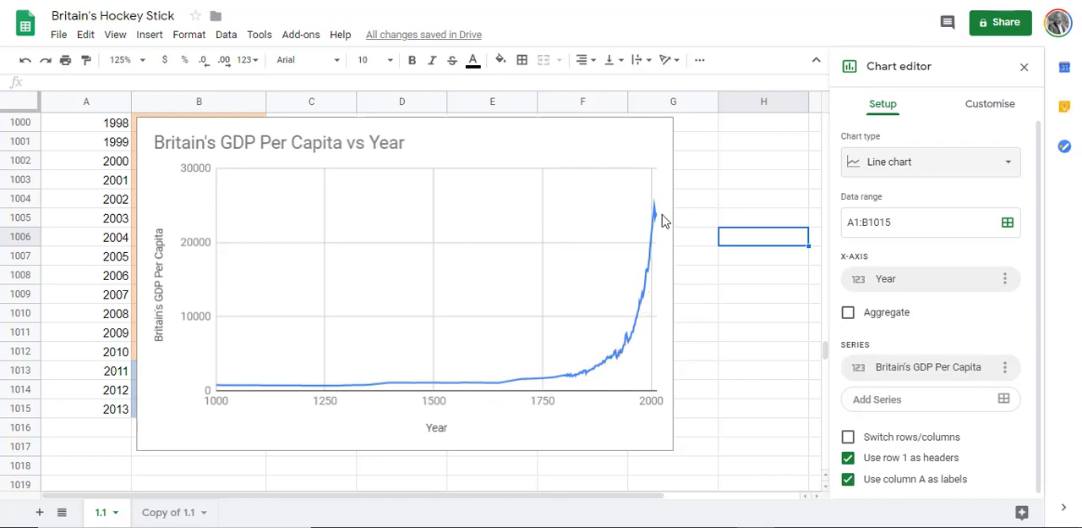
click(221, 394)
click(222, 395)
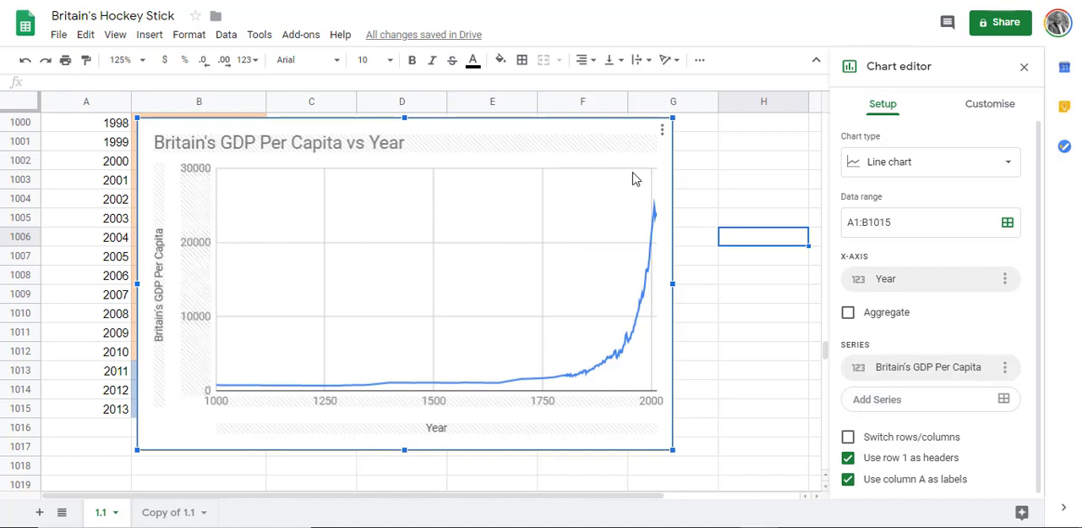
Step: Copy the Britain's GDP per capita line chart and paste the duplicate below the original at cell B1018
click(663, 132)
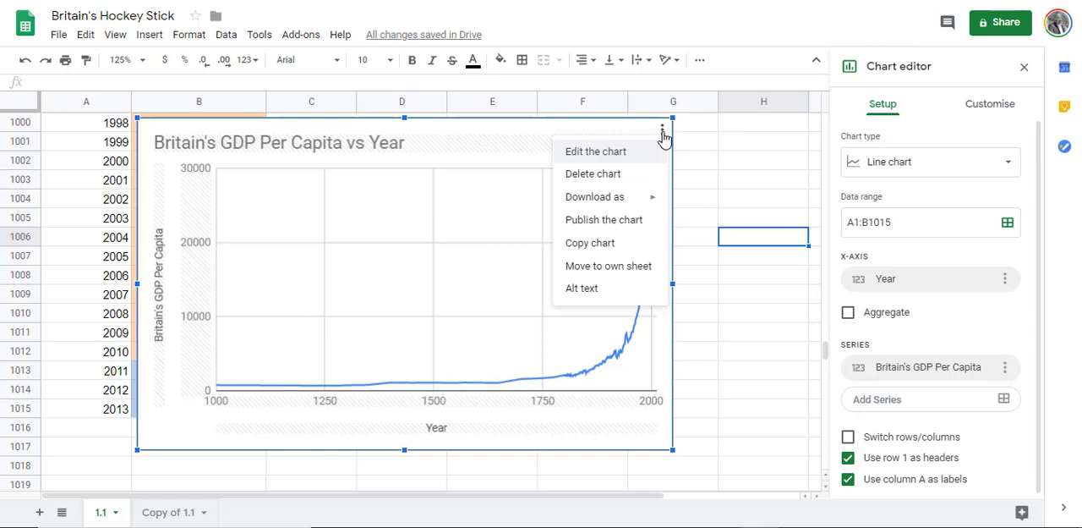
click(623, 243)
scroll(655, 264, down, 2)
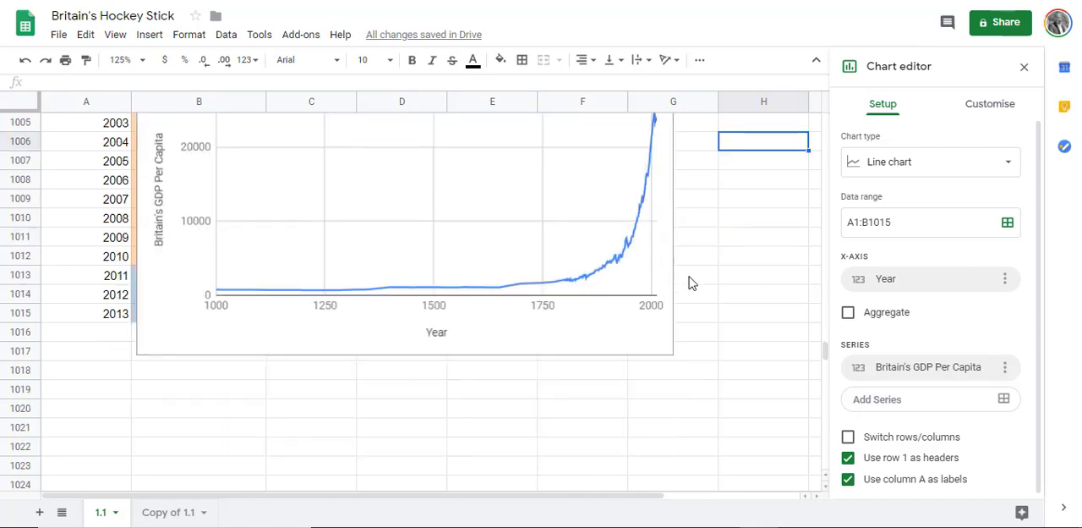
click(223, 377)
right_click(223, 377)
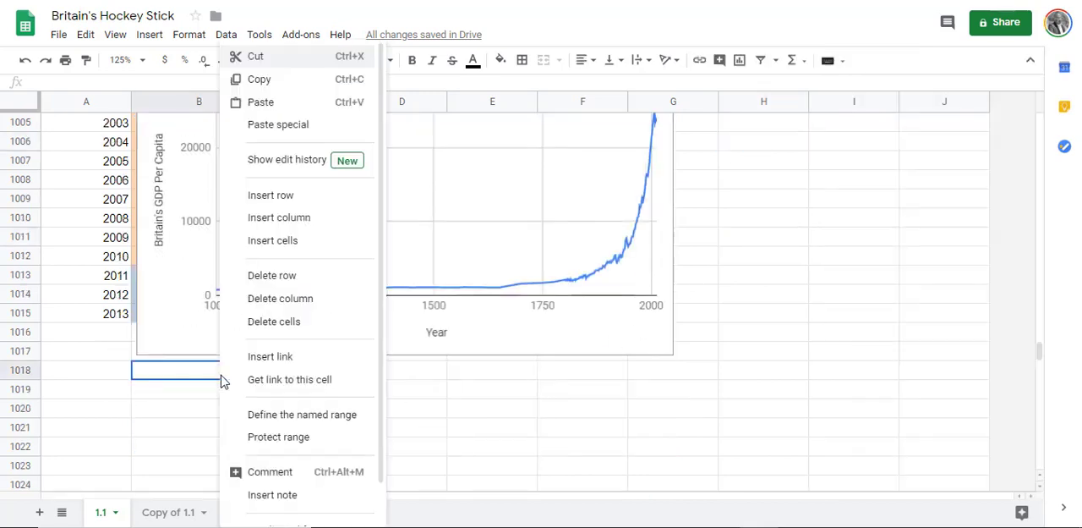
click(279, 102)
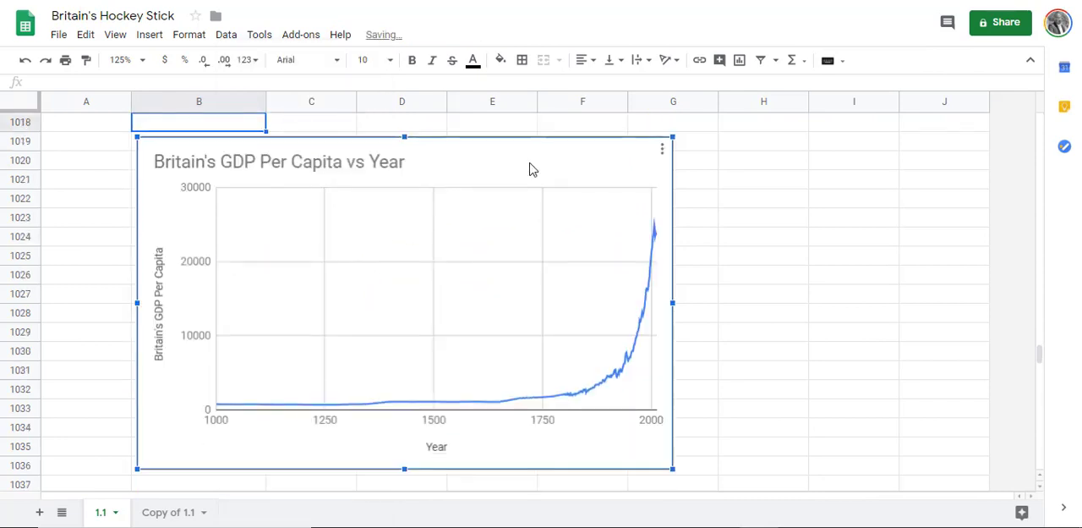
Step: Switch the duplicated chart's vertical axis to a logarithmic scale
double_click(548, 163)
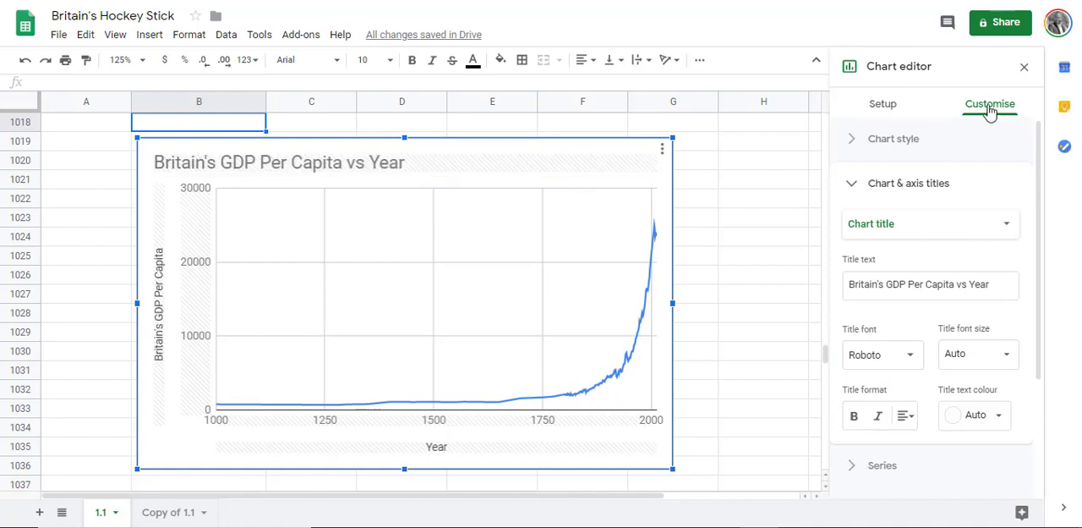
scroll(944, 239, down, 2)
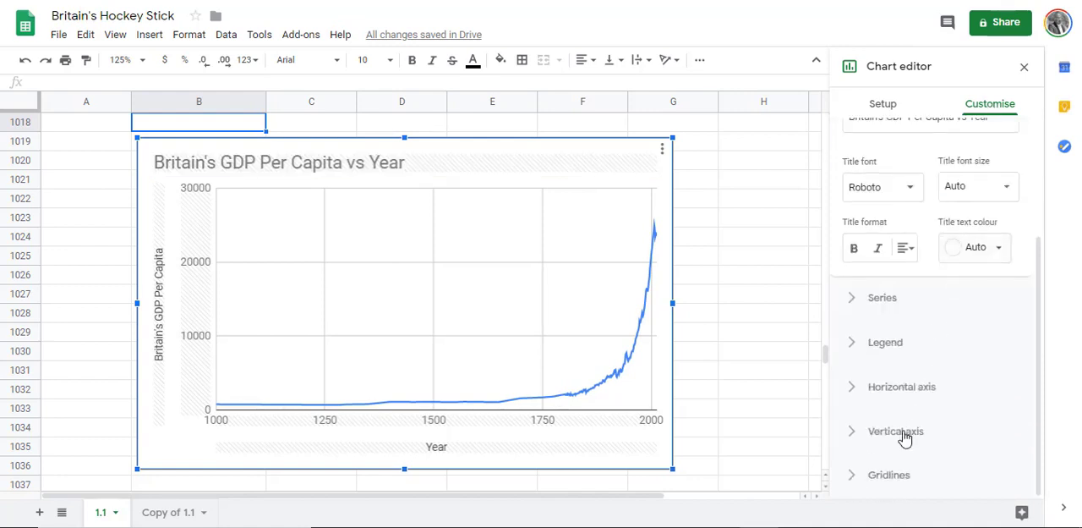
click(903, 432)
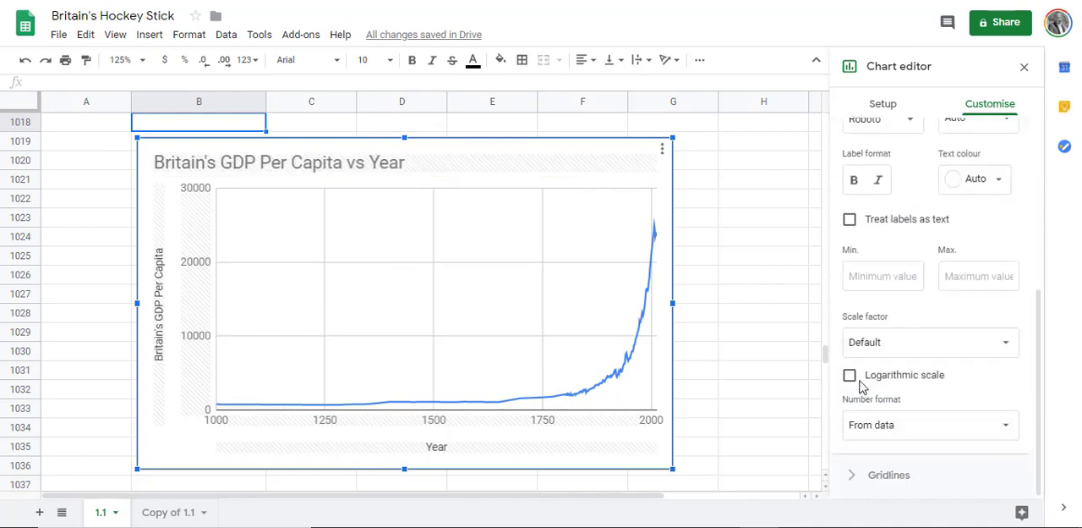
click(851, 378)
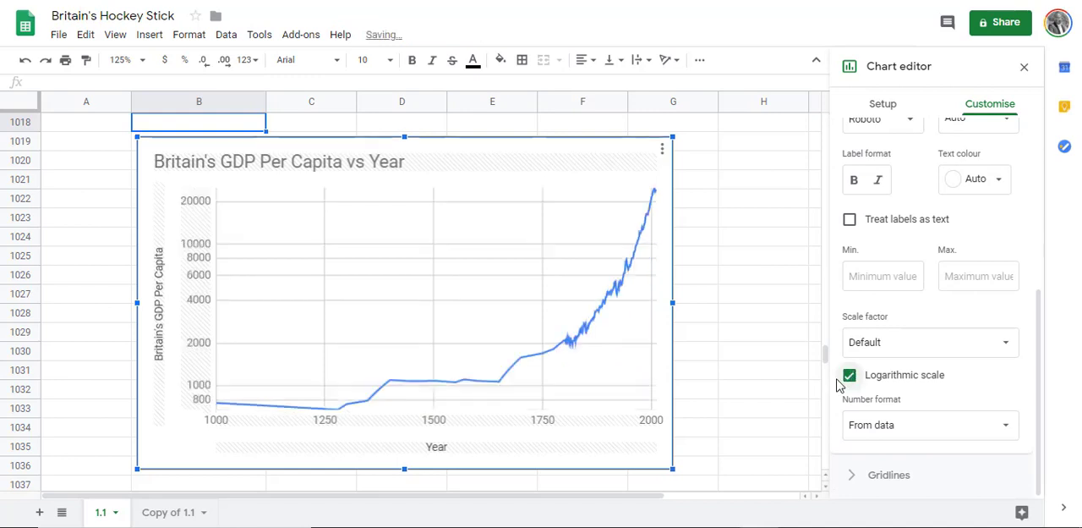
Step: Extend the duplicated chart's title to "Britain's GDP Per Capita vs Year in Ratio Scale"
click(415, 165)
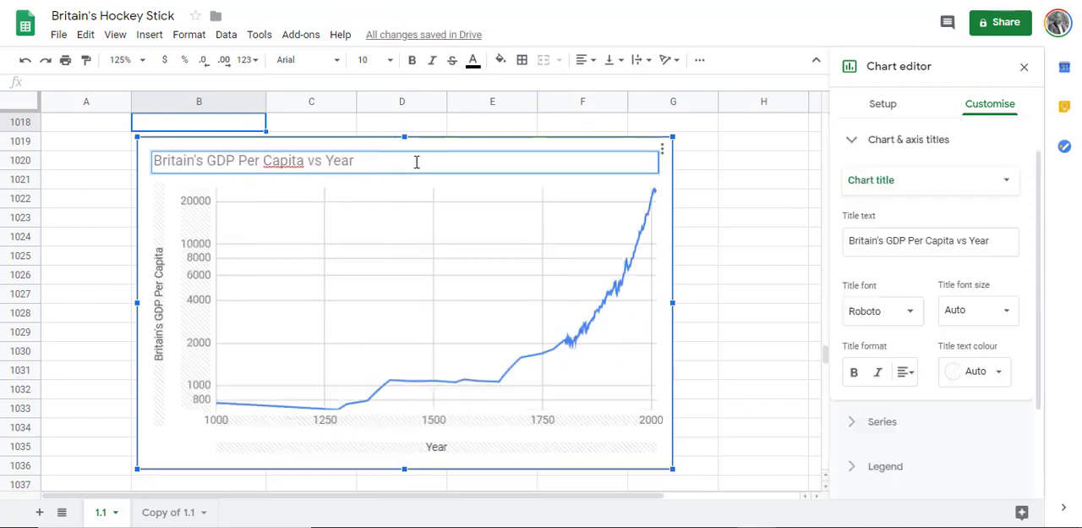
text(in Ratio Scale)
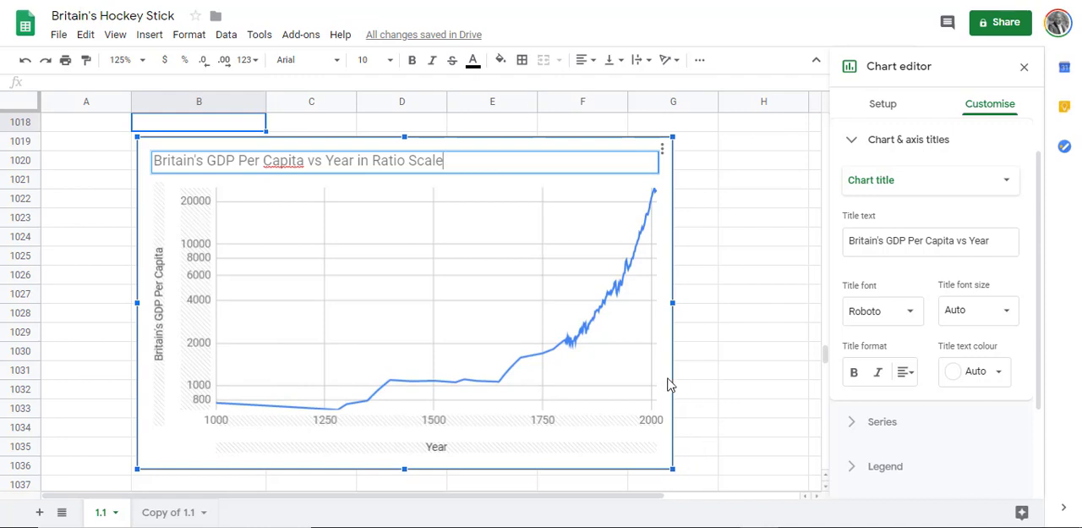
key(Return)
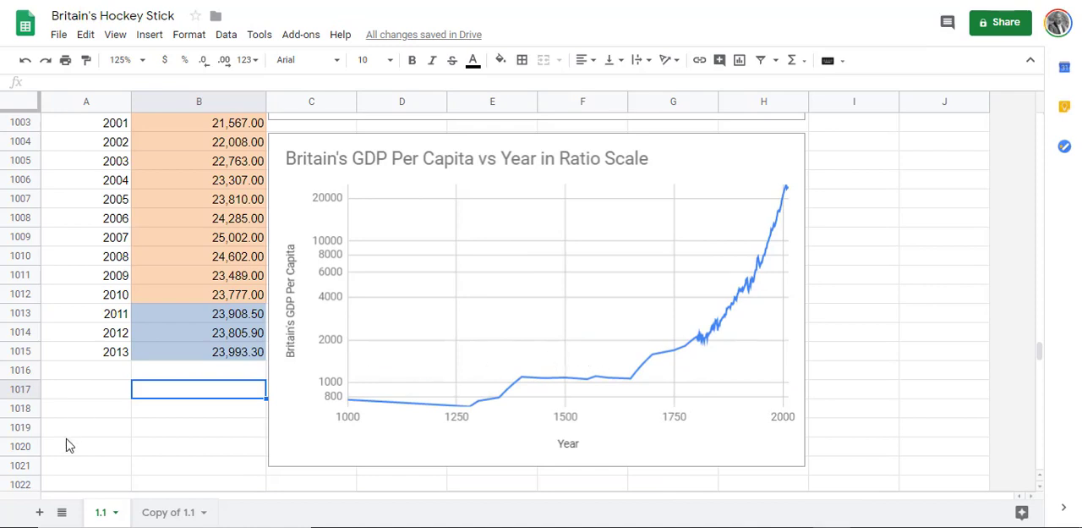
Step: Copy the Year and Britain's GDP Per Capita headers from sheet 1.1 into cell A1 of a new sheet
click(119, 359)
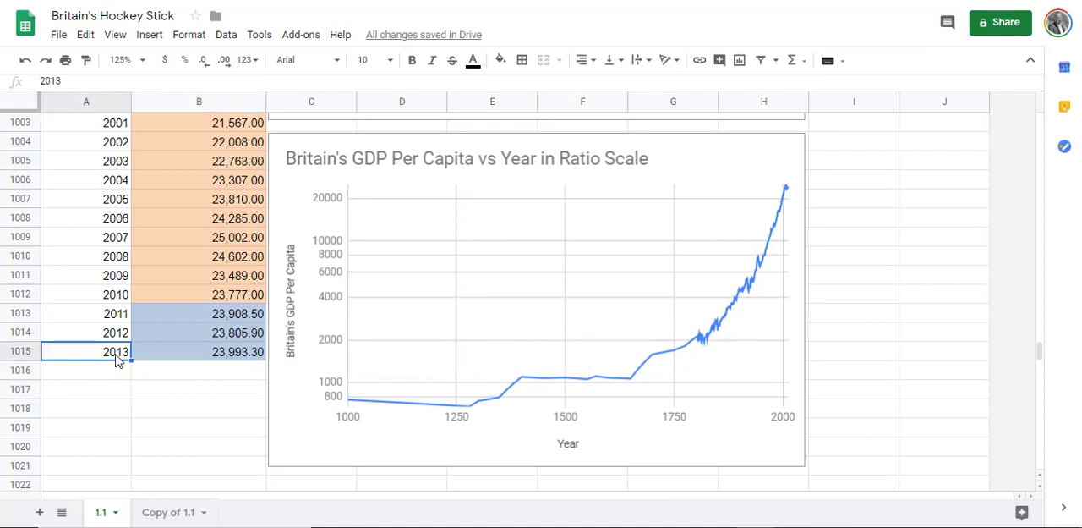
key(ctrl+shift+Up)
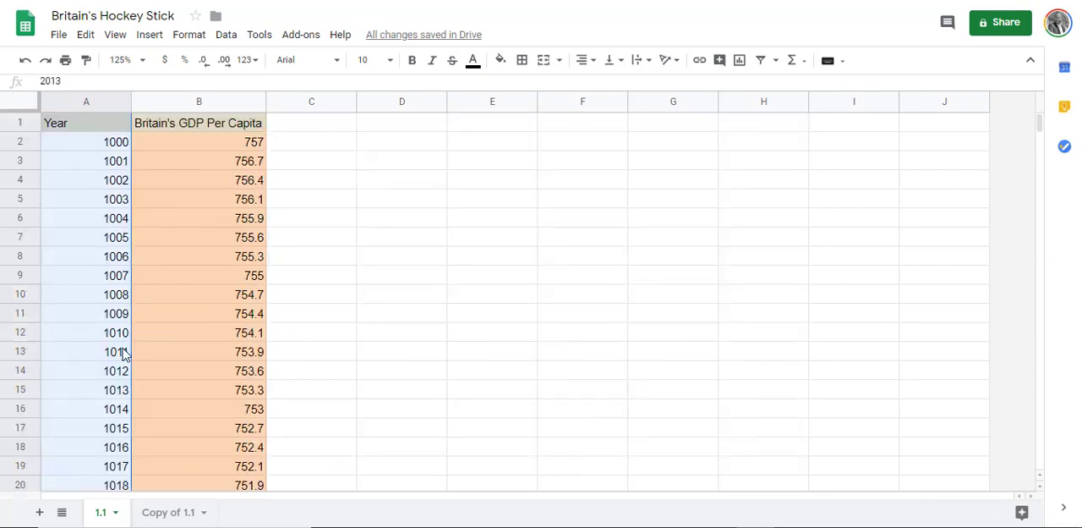
key(ctrl+c)
click(116, 122)
drag(117, 123, 182, 127)
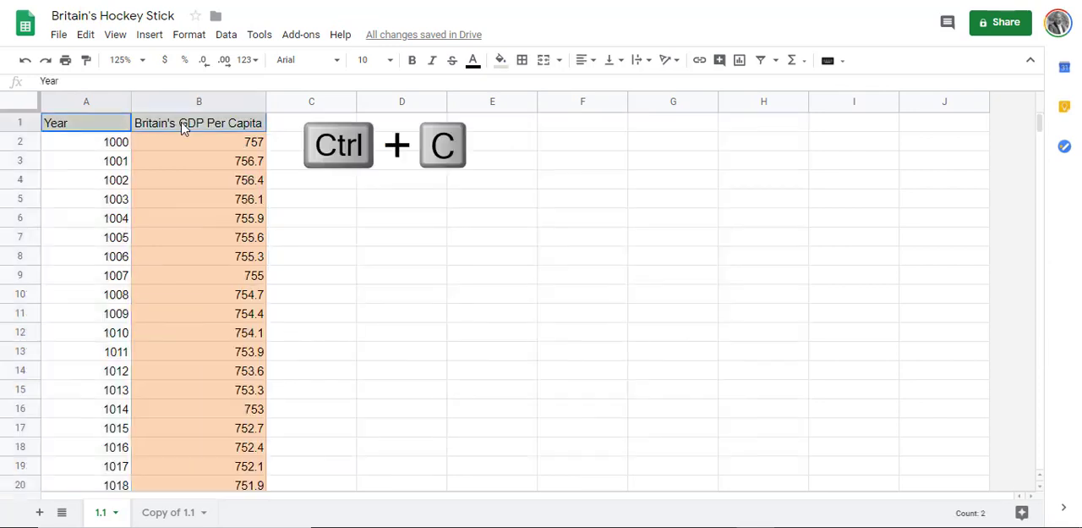
key(ctrl+c)
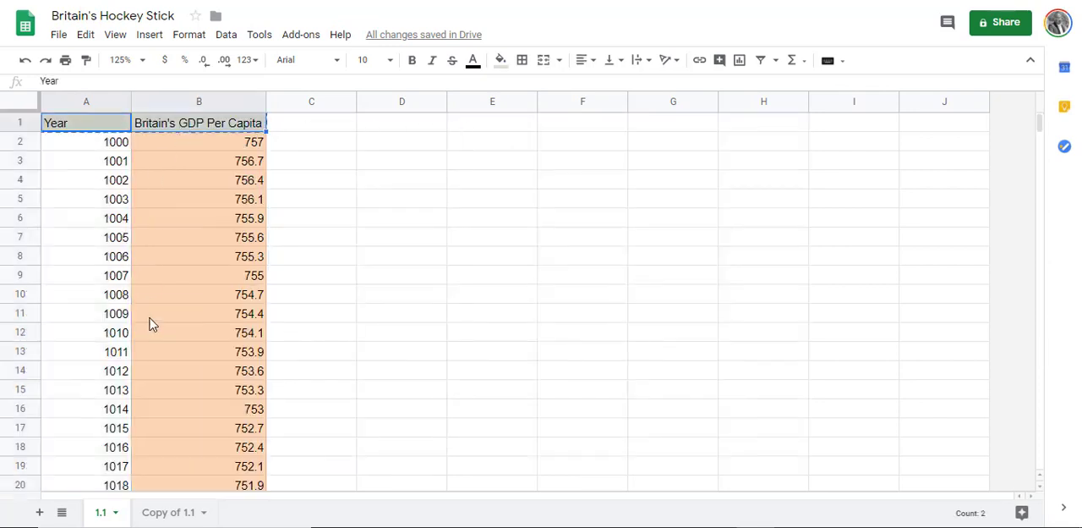
click(38, 513)
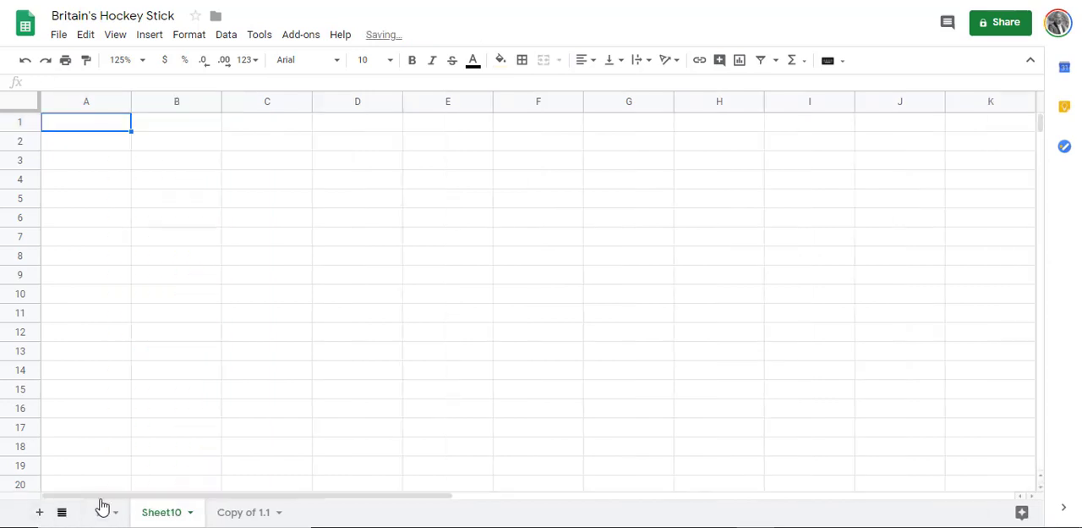
click(72, 127)
key(ctrl+v)
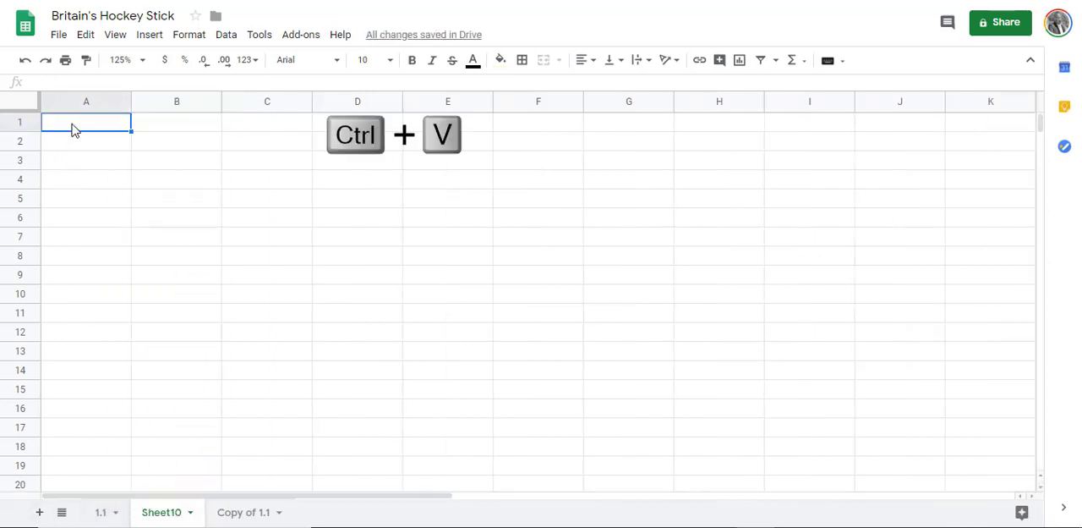
Step: Copy the 2013 year and GDP values from the last data row of sheet 1.1 into row 2 of the new sheet
click(97, 508)
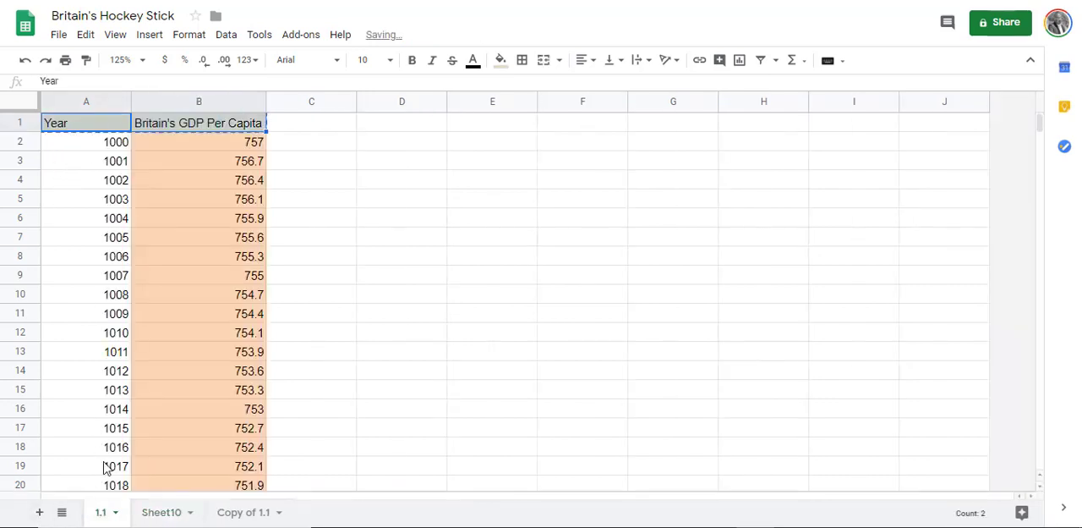
click(107, 471)
key(ctrl+shift+Down)
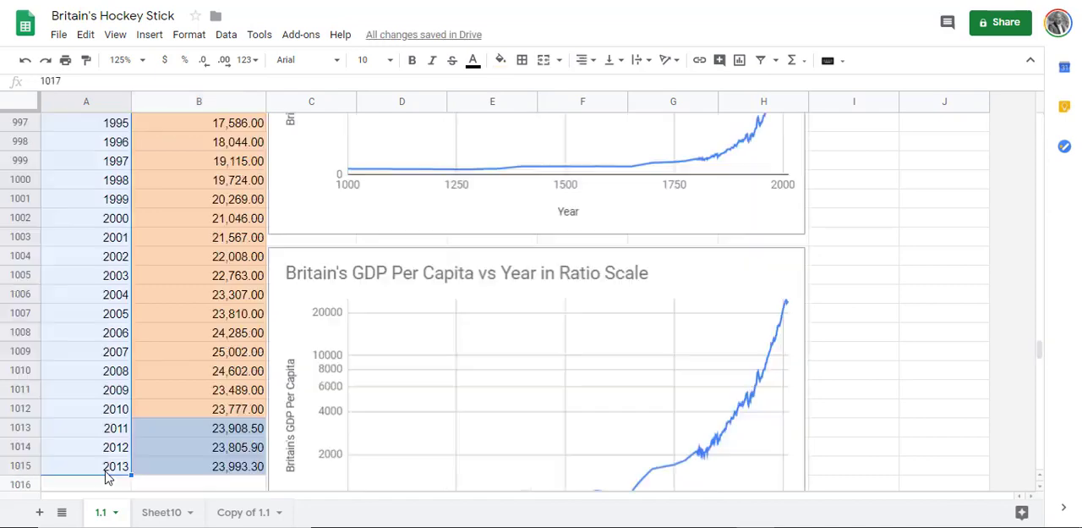
click(107, 468)
drag(136, 472, 178, 472)
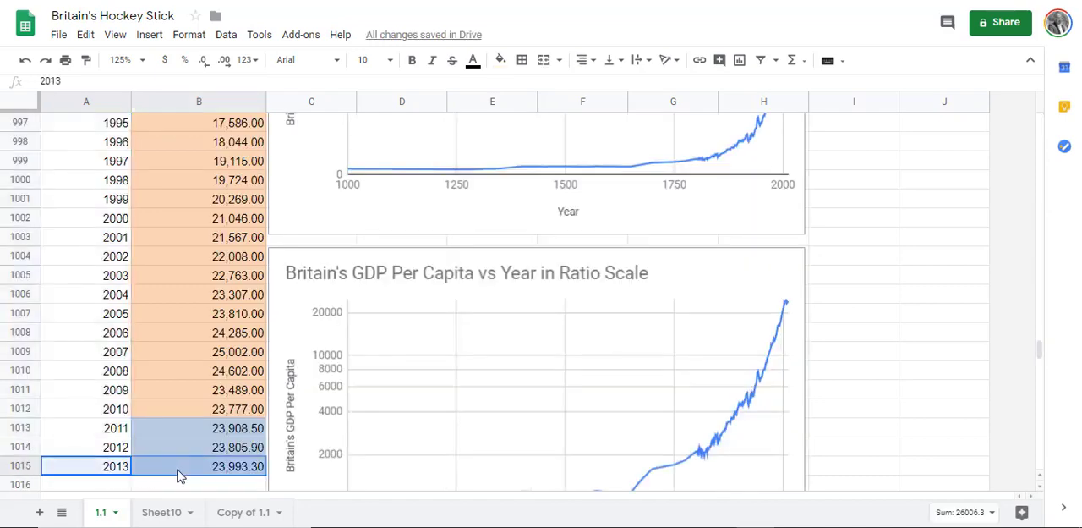
click(165, 513)
click(95, 146)
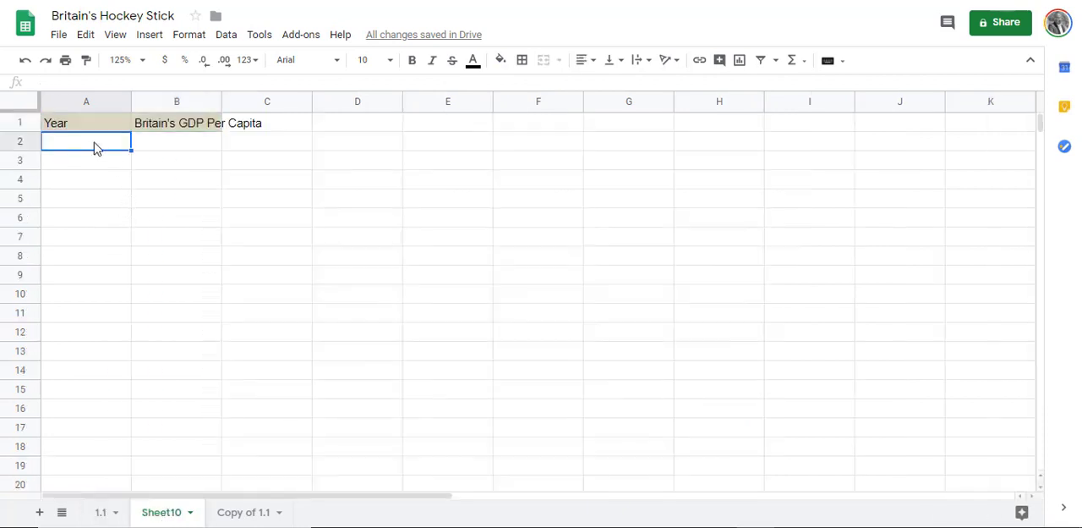
key(ctrl+v)
Step: Enter 2014 in cell A3 and fill the year series down column A to 2113
click(104, 162)
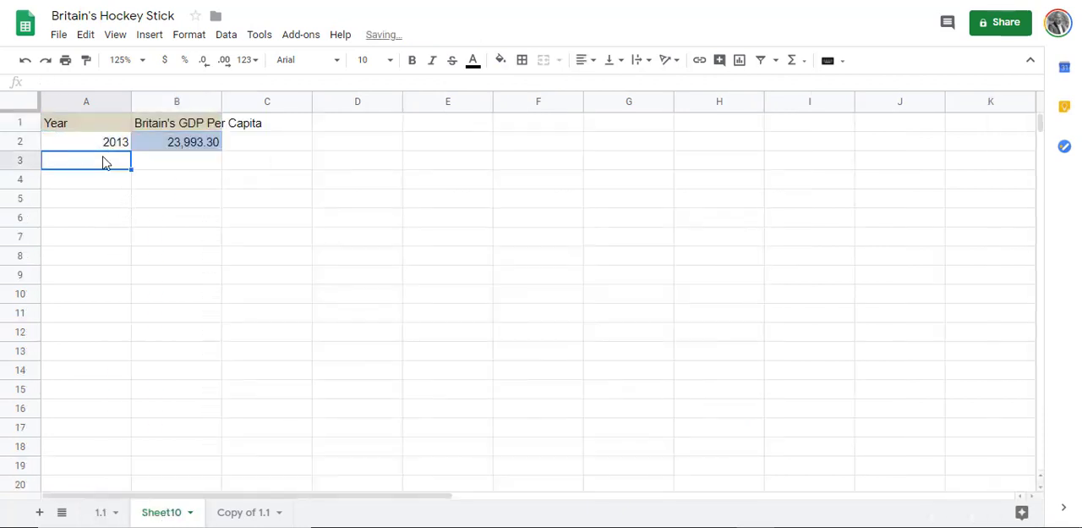
text(2014)
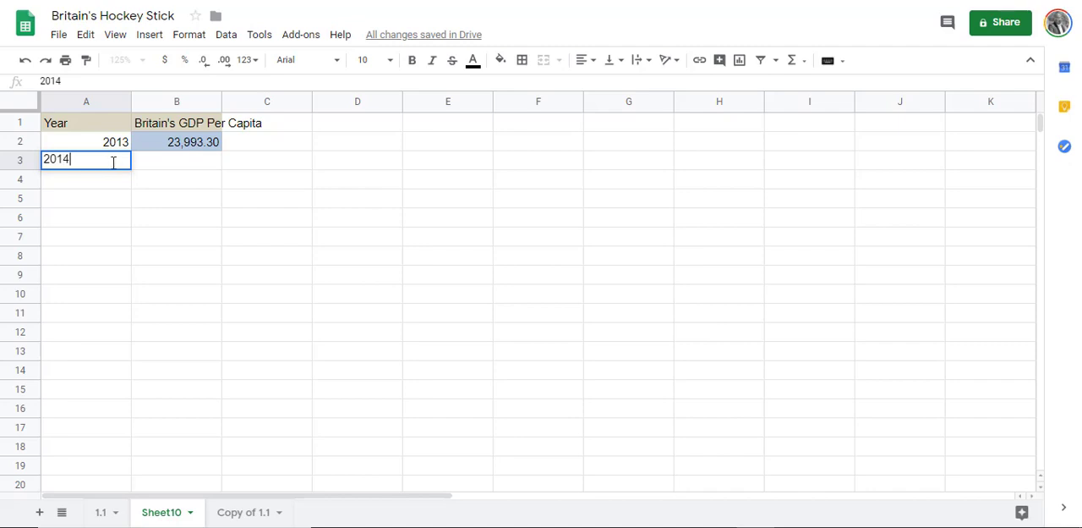
key(Return)
click(112, 144)
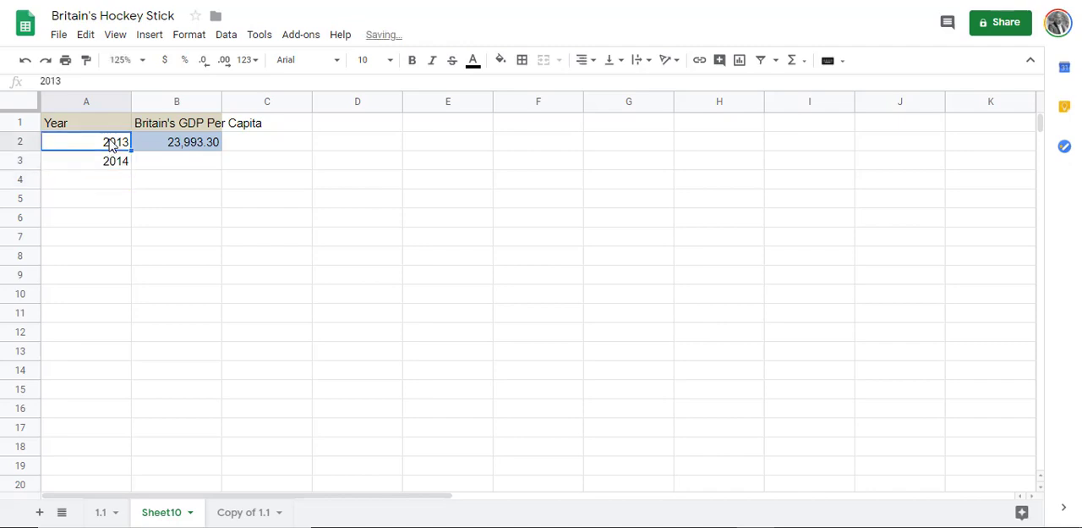
shift+click(125, 162)
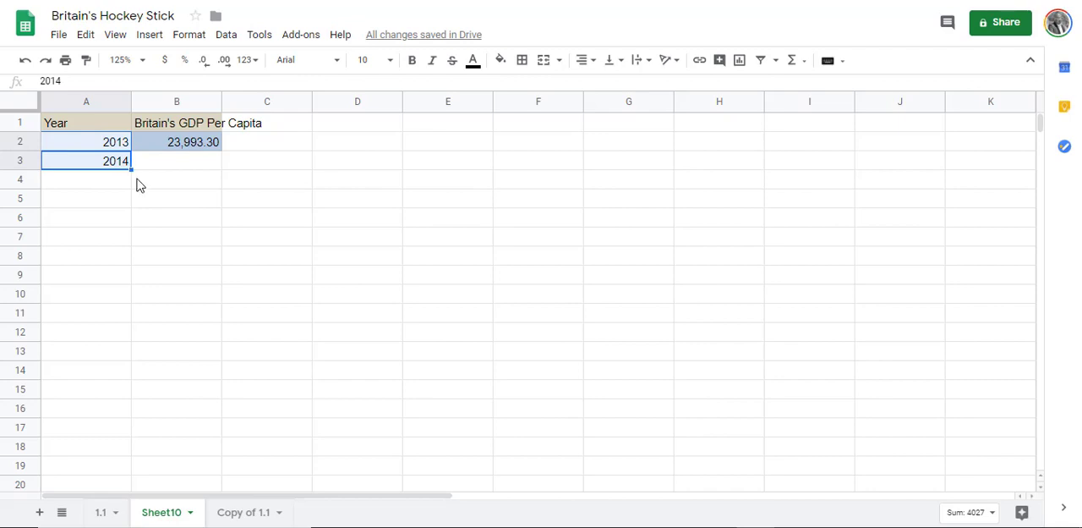
drag(130, 168, 99, 255)
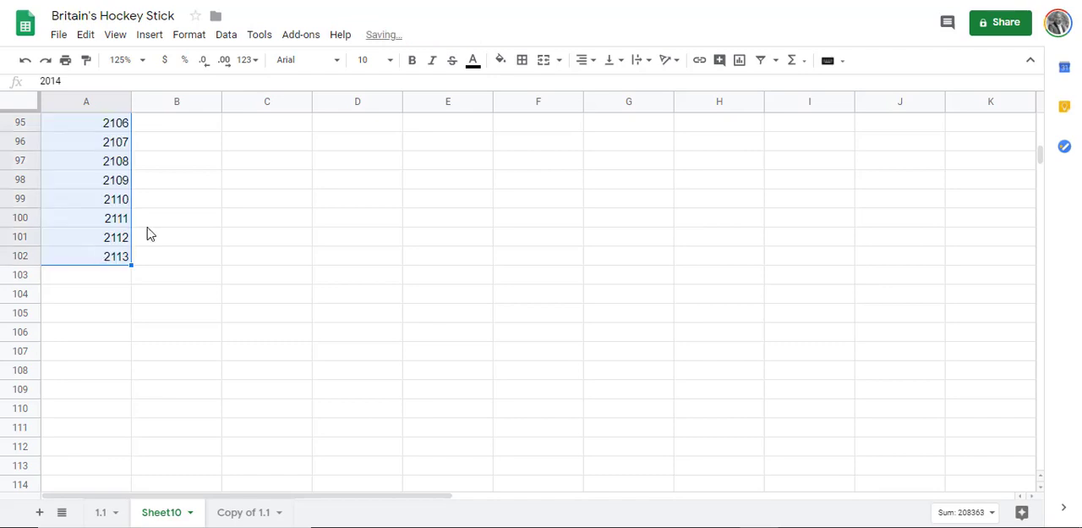
Step: Enter the 2% growth formula =B2*1.02 in cell B3 for the year 2014
scroll(152, 237, up, 3)
click(119, 282)
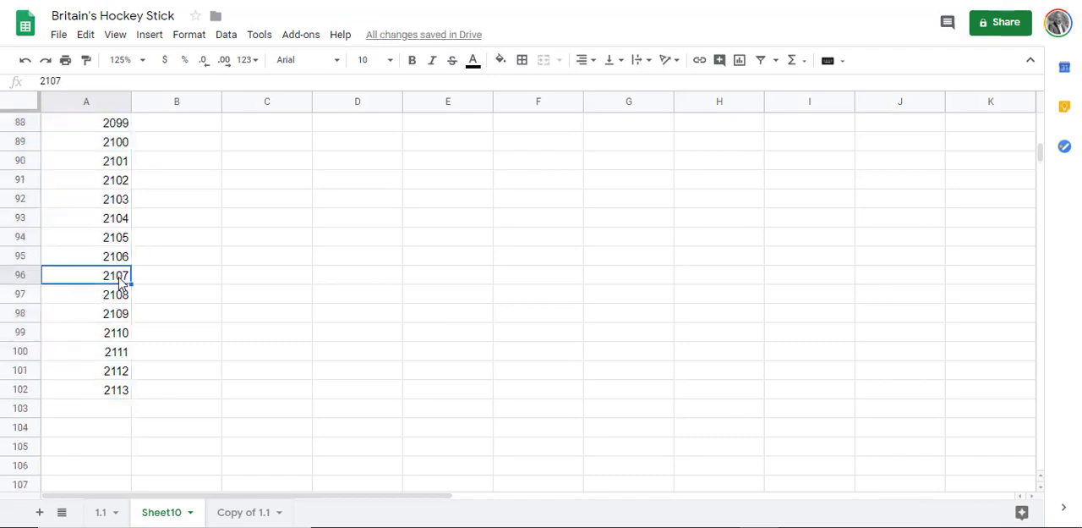
key(ctrl+shift+Up)
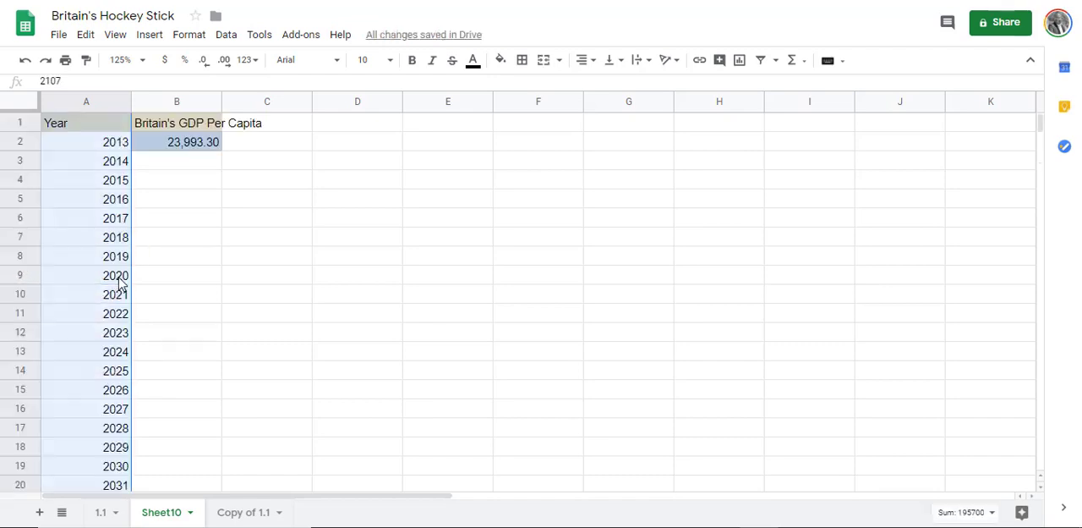
click(191, 169)
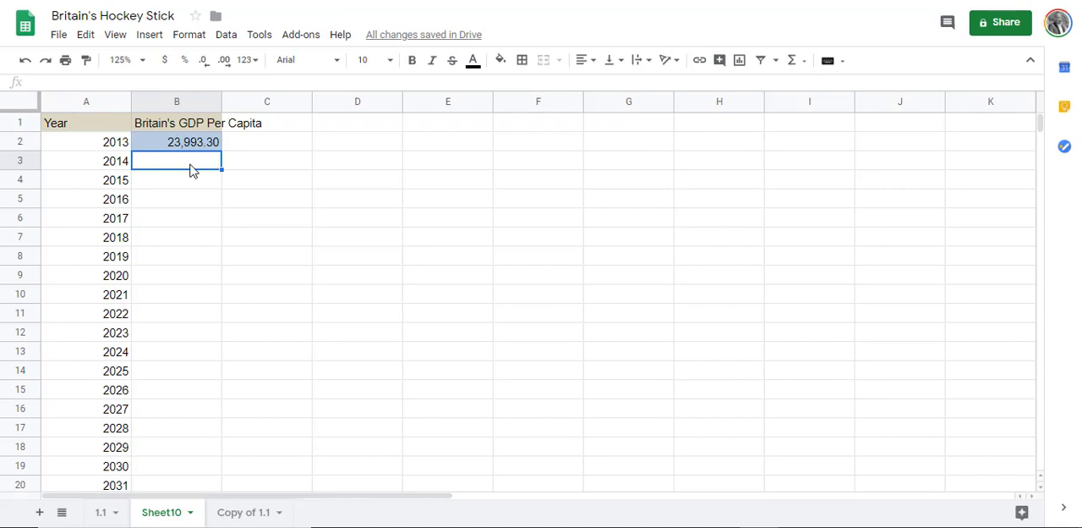
text(=)
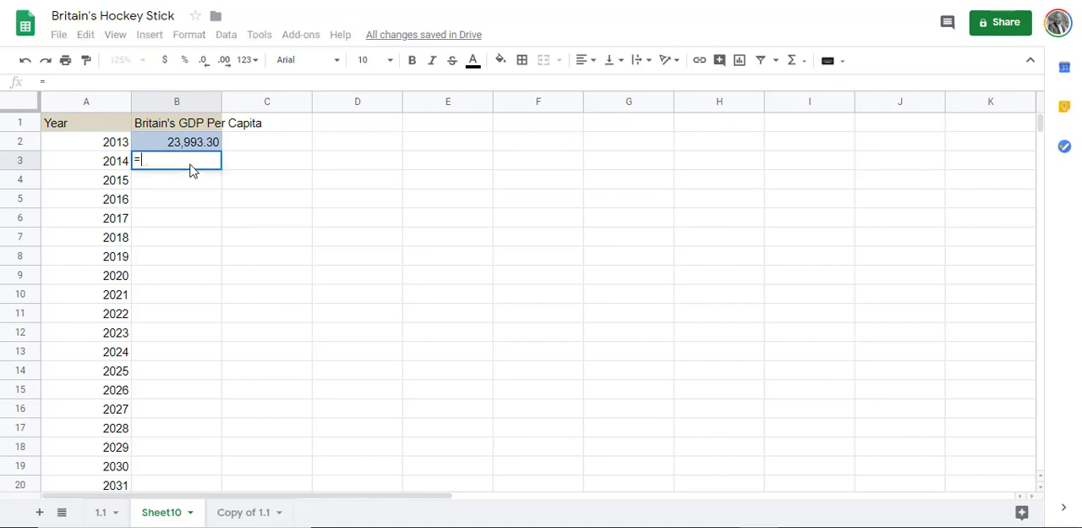
click(193, 146)
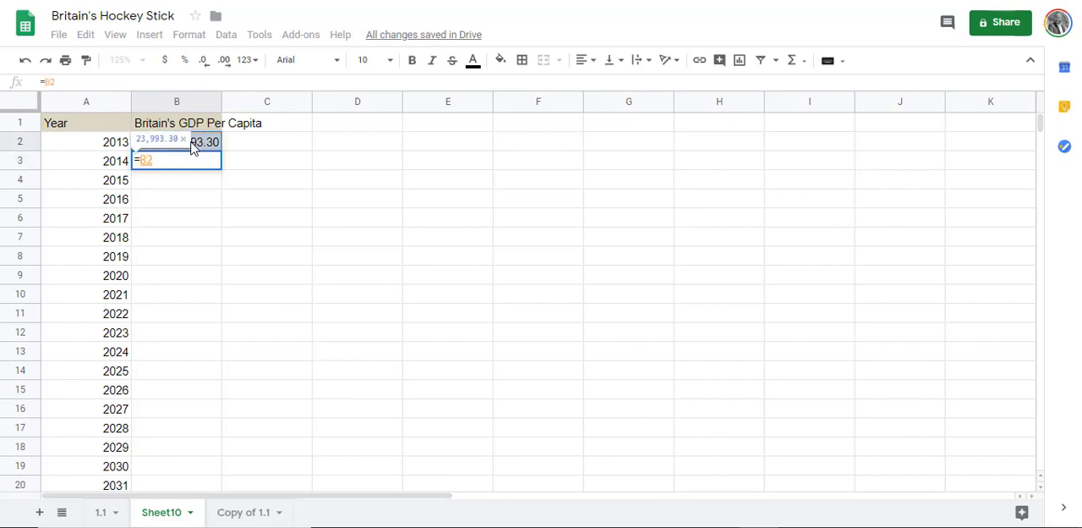
text(*102)
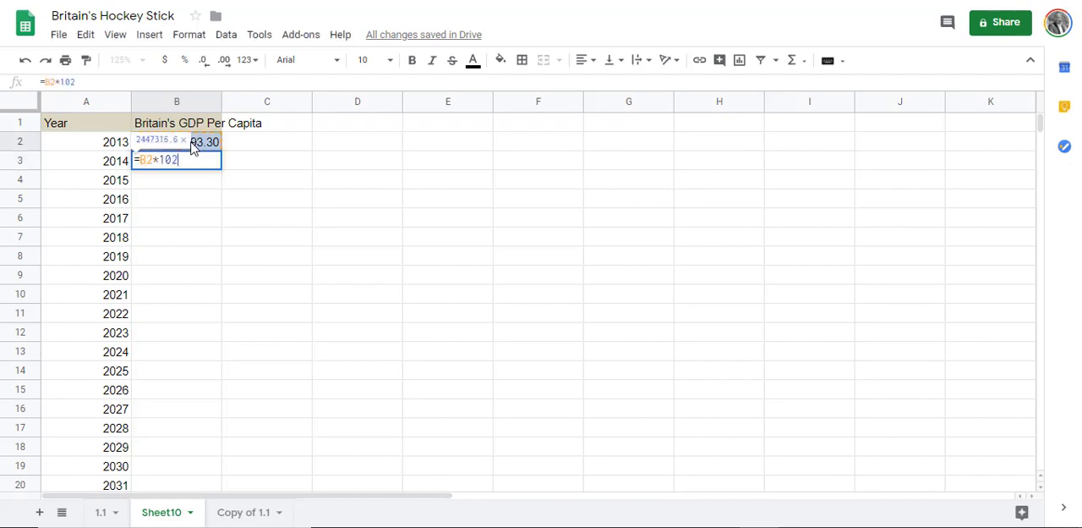
key(BackSpace)
key(BackSpace)
text(.)
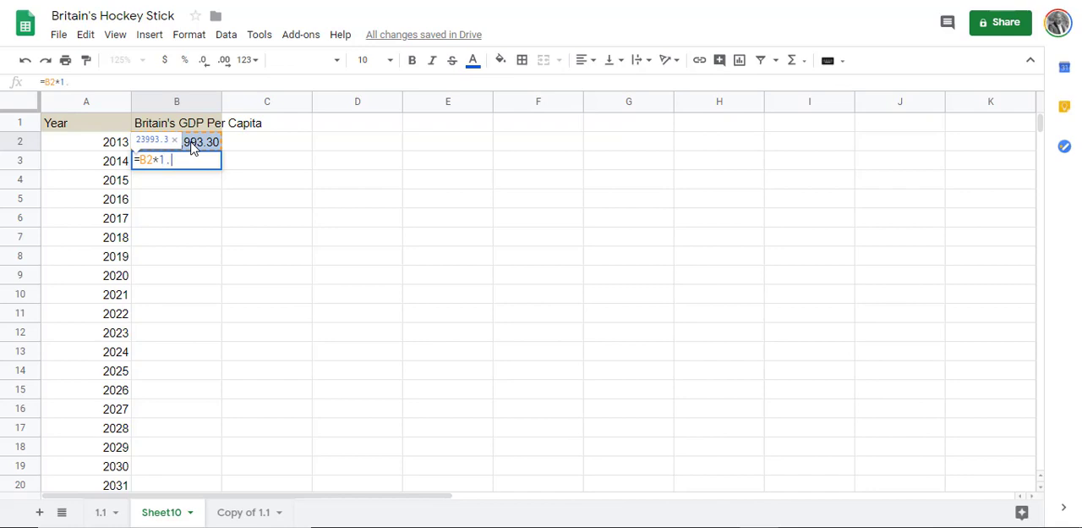
text(02)
key(Return)
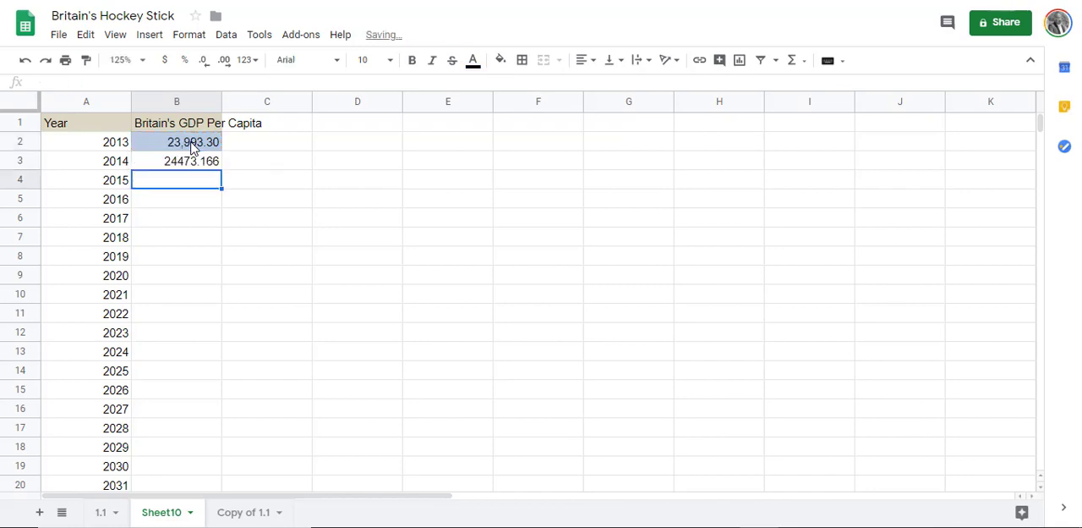
Step: Fill the 2% growth formula from cell B3 down column B to the year 2113 in row 102
click(198, 163)
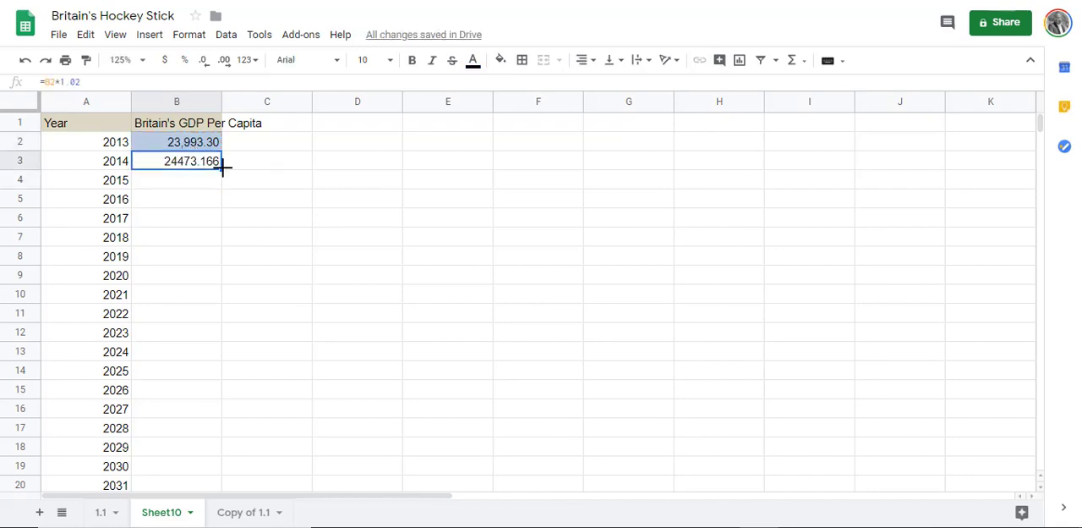
drag(223, 170, 201, 215)
scroll(201, 215, up, 15)
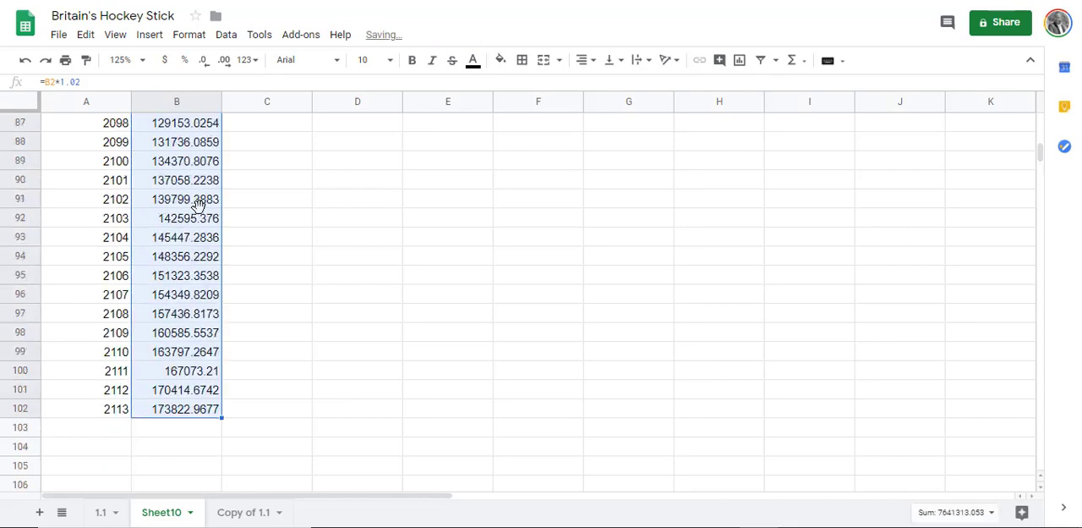
Step: Insert a line chart of Britain's GDP per capita against year from all the data on the projection sheet
click(124, 225)
key(ctrl+shift+Up)
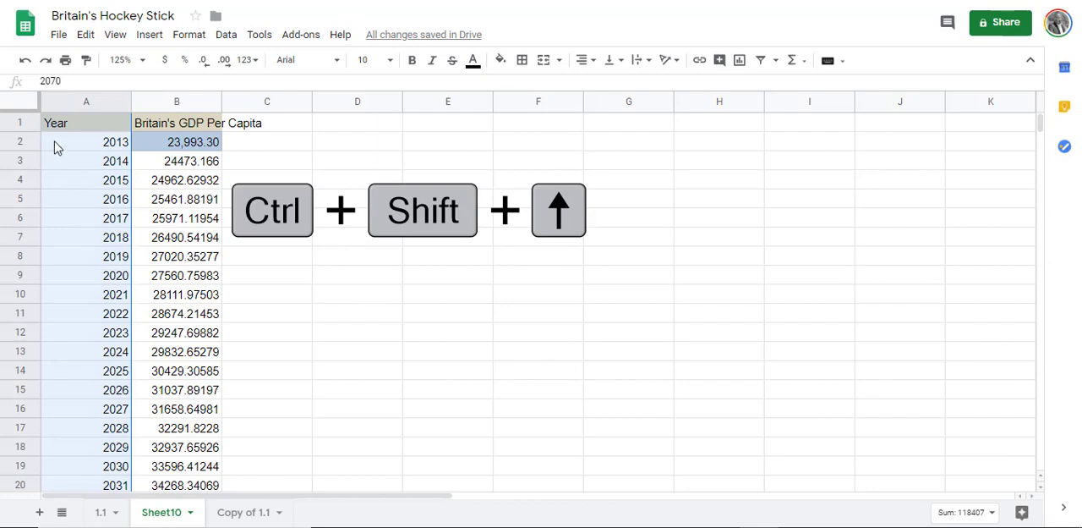
click(32, 107)
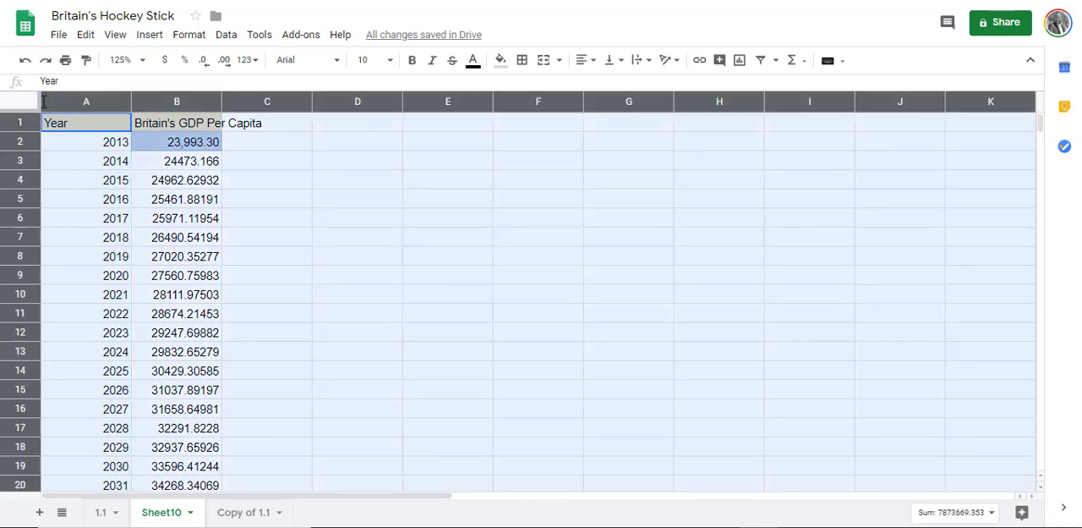
click(147, 35)
click(201, 235)
scroll(342, 269, down, 1)
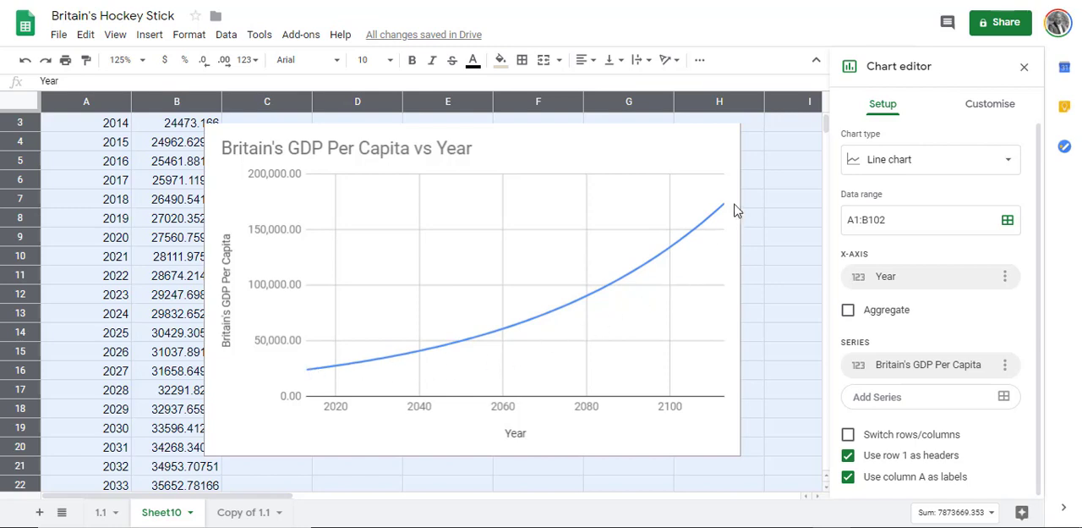
Step: Copy the projected GDP chart and paste the duplicate at cell C22, below the original
click(734, 172)
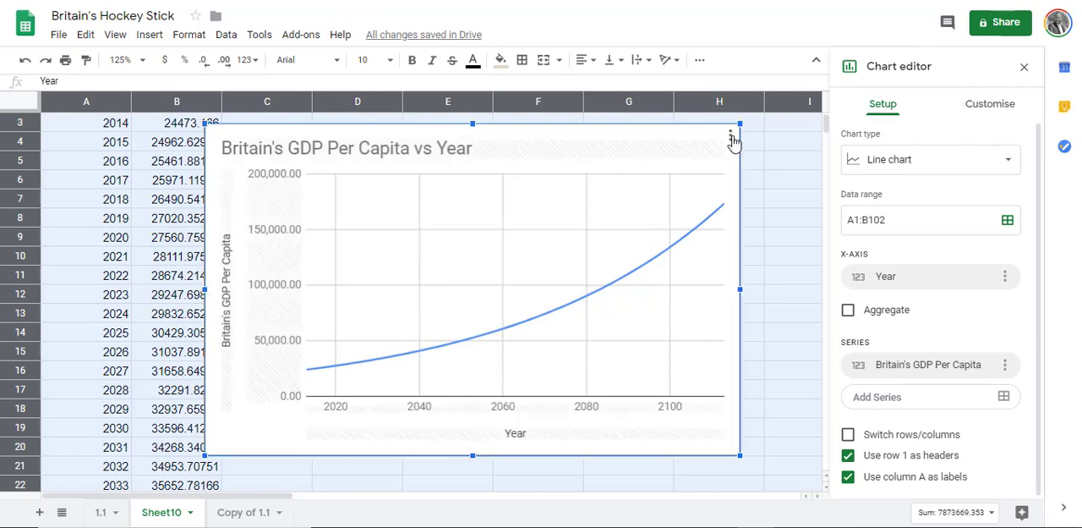
click(733, 138)
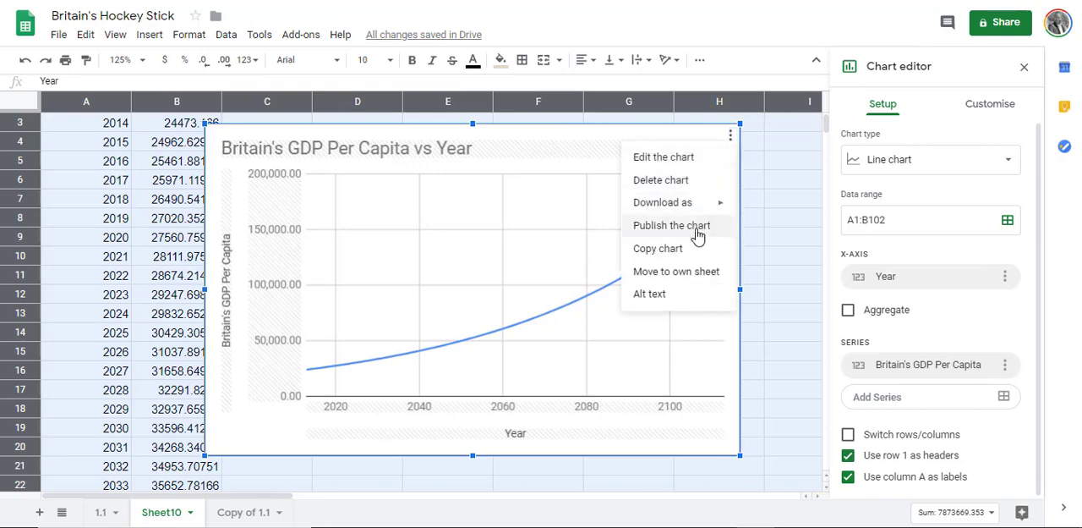
click(694, 248)
scroll(694, 248, down, 2)
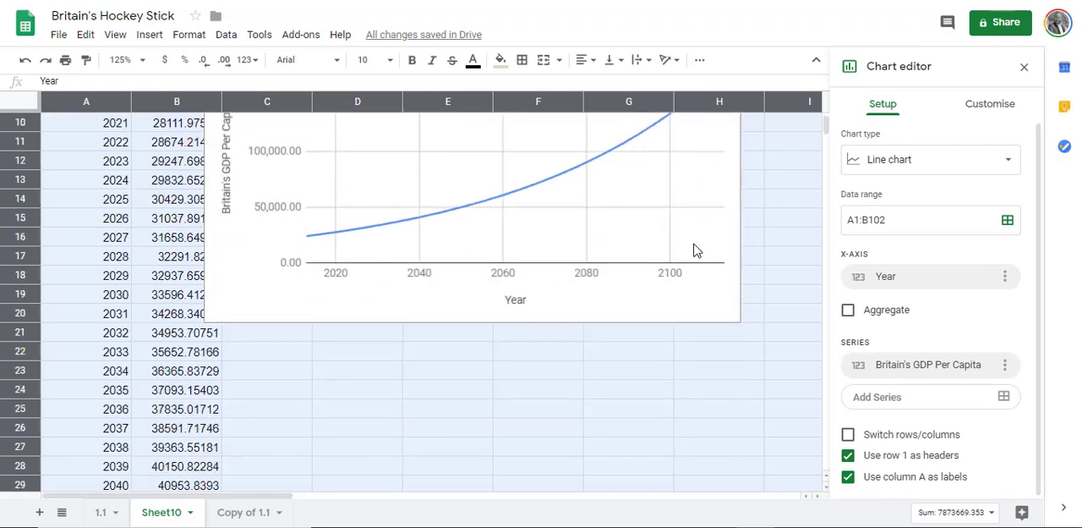
click(279, 350)
right_click(281, 344)
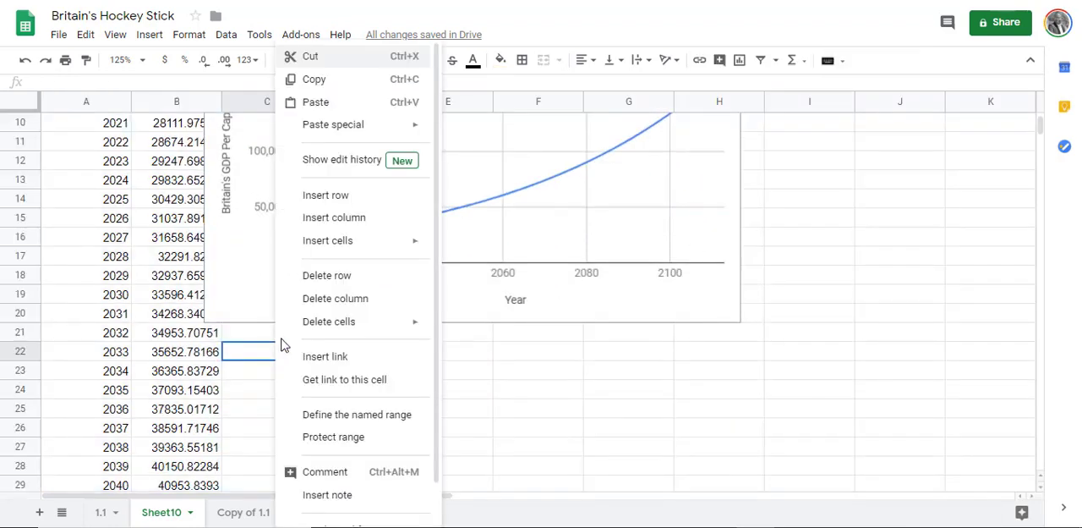
click(351, 115)
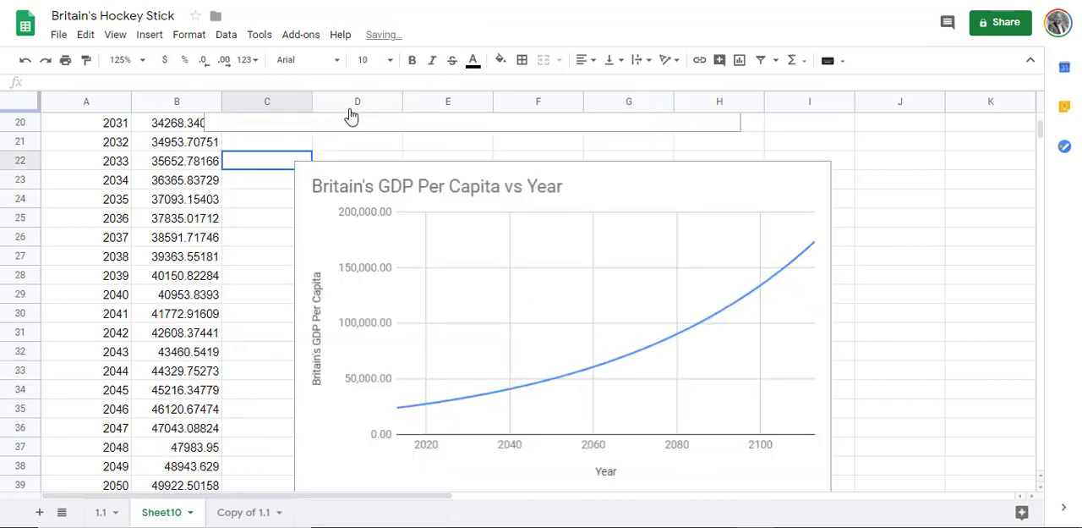
scroll(469, 218, down, 2)
scroll(469, 218, up, 2)
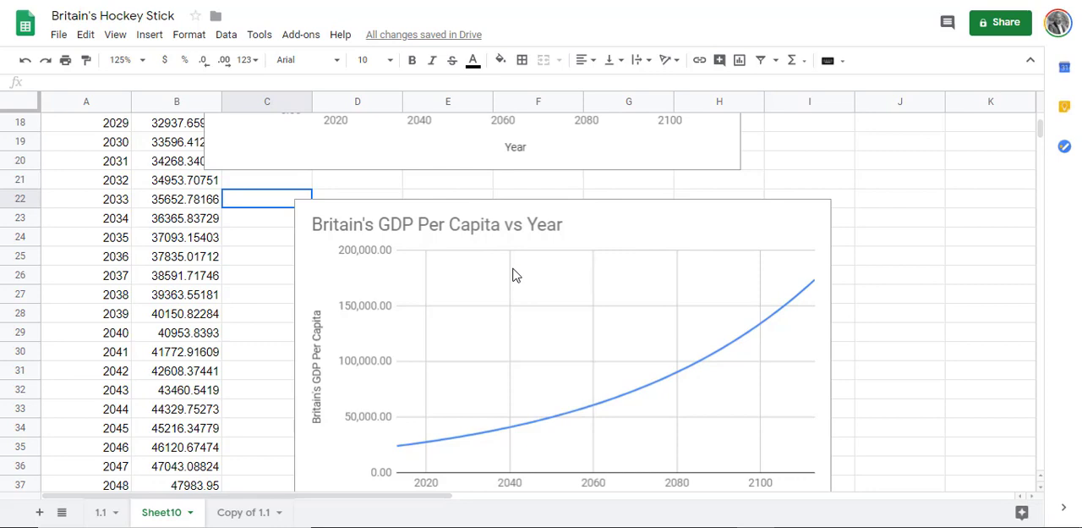
Step: Switch the duplicate chart's vertical axis to a logarithmic scale
click(585, 416)
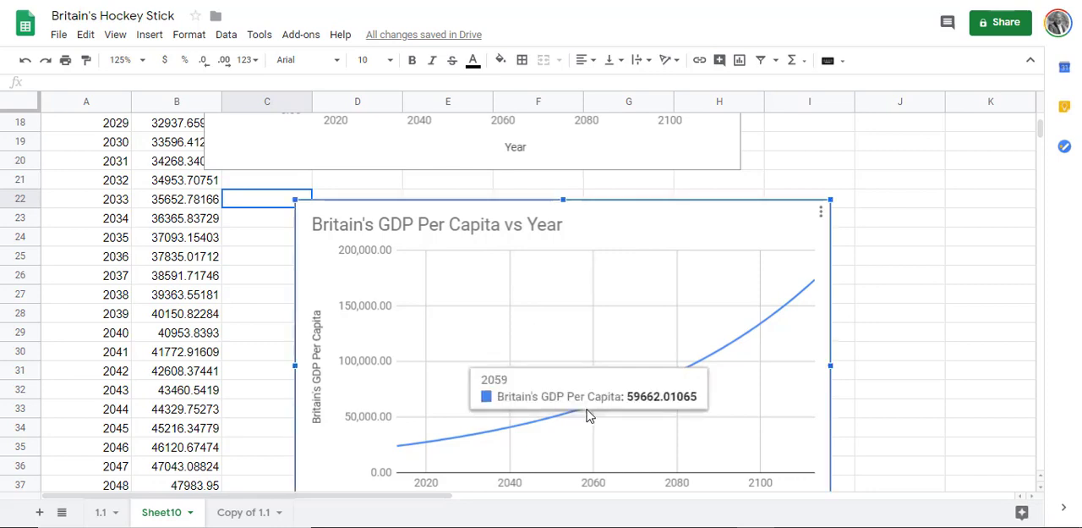
double_click(819, 242)
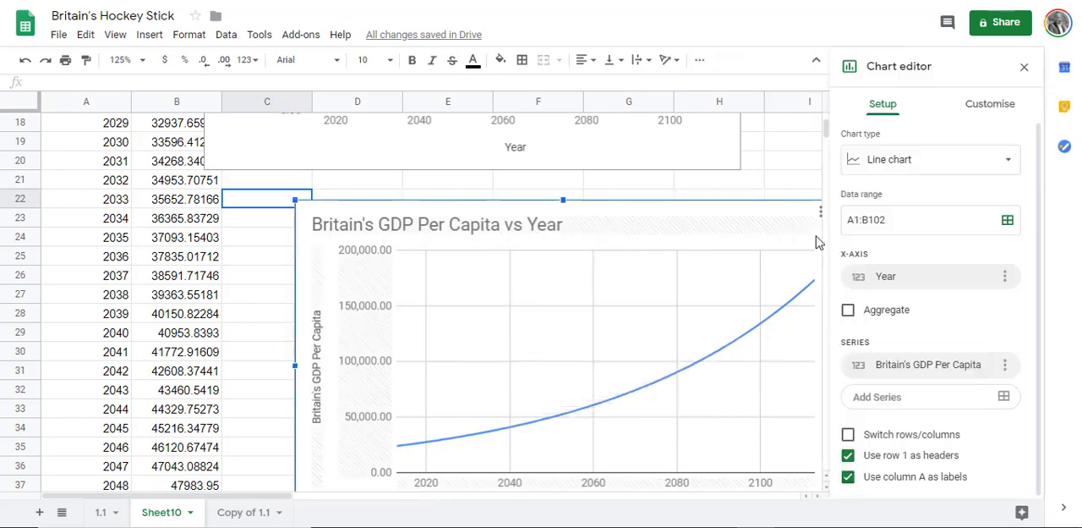
click(970, 108)
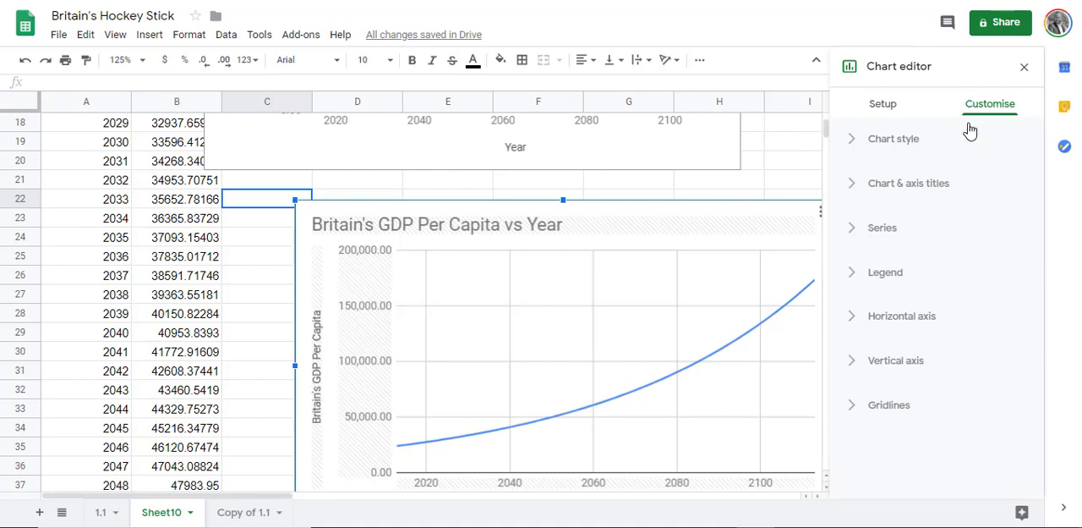
click(899, 359)
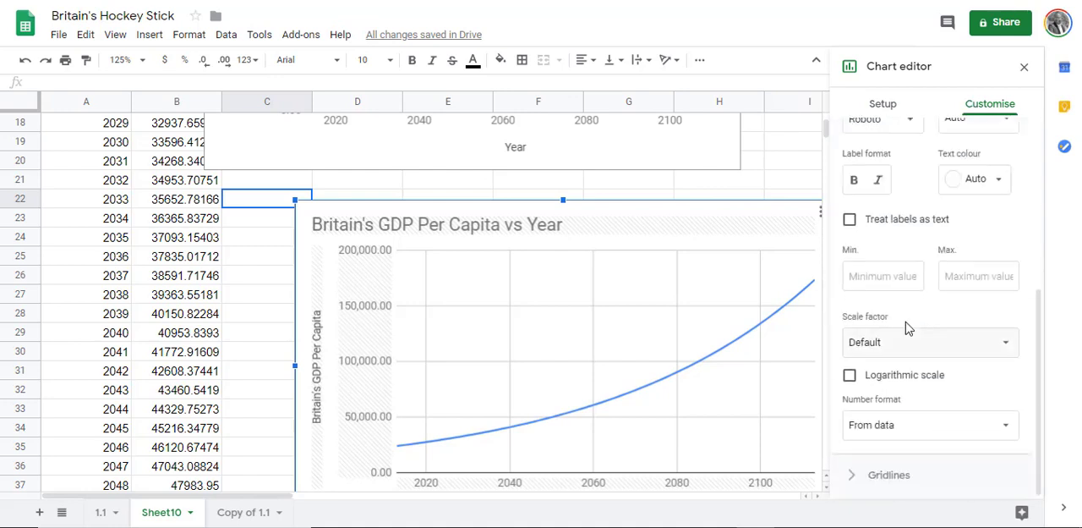
click(850, 375)
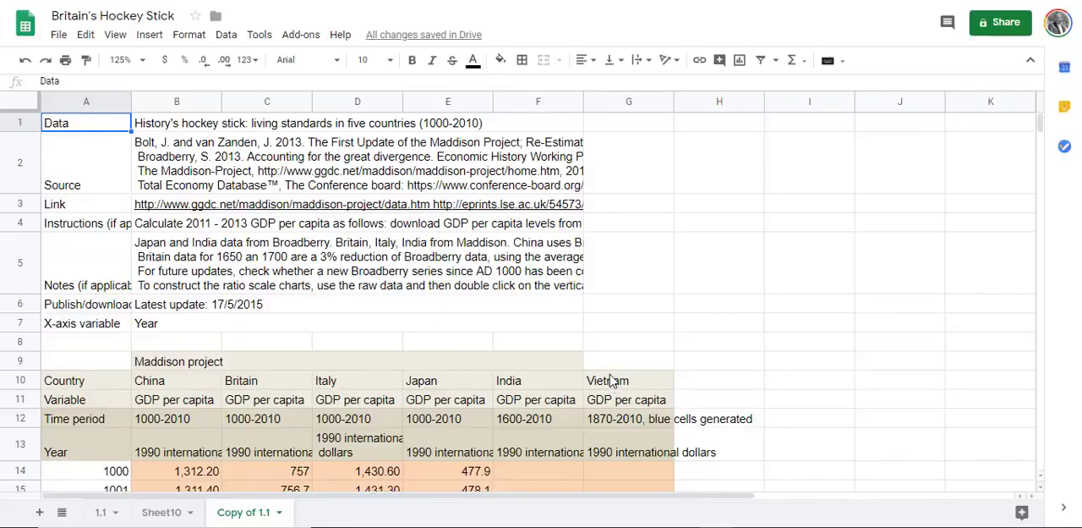
Step: Delete the Vietnam data in column G of the Copy of 1.1 sheet
click(616, 380)
click(623, 102)
right_click(615, 101)
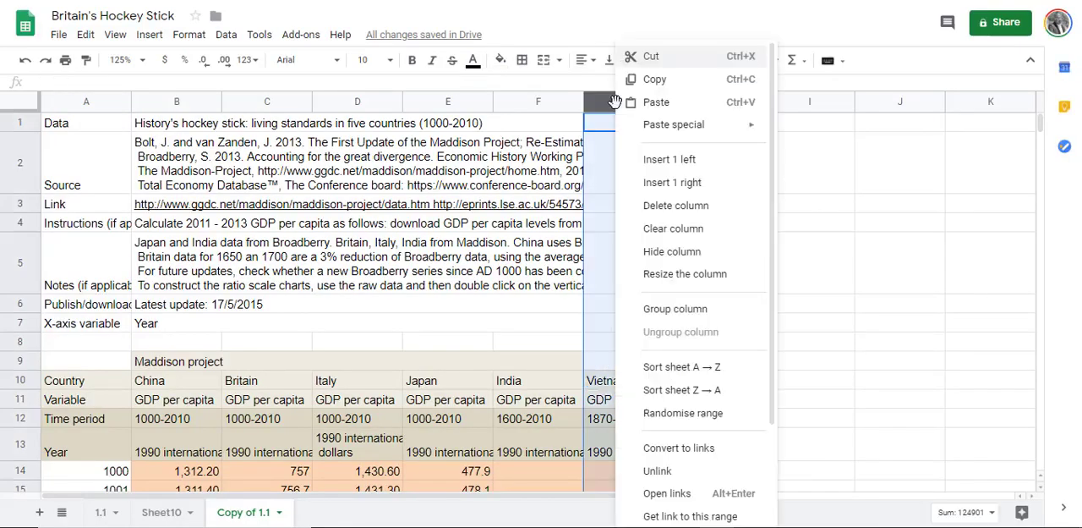
click(653, 206)
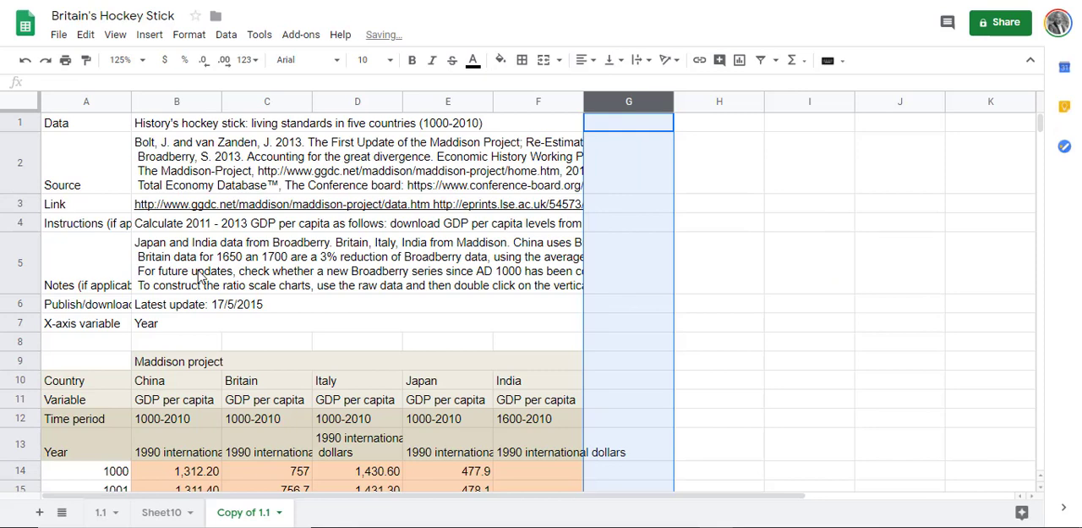
Step: Replace the unit labels in B13:F13 with the country names China, Britain, Italy, Japan and India
click(156, 457)
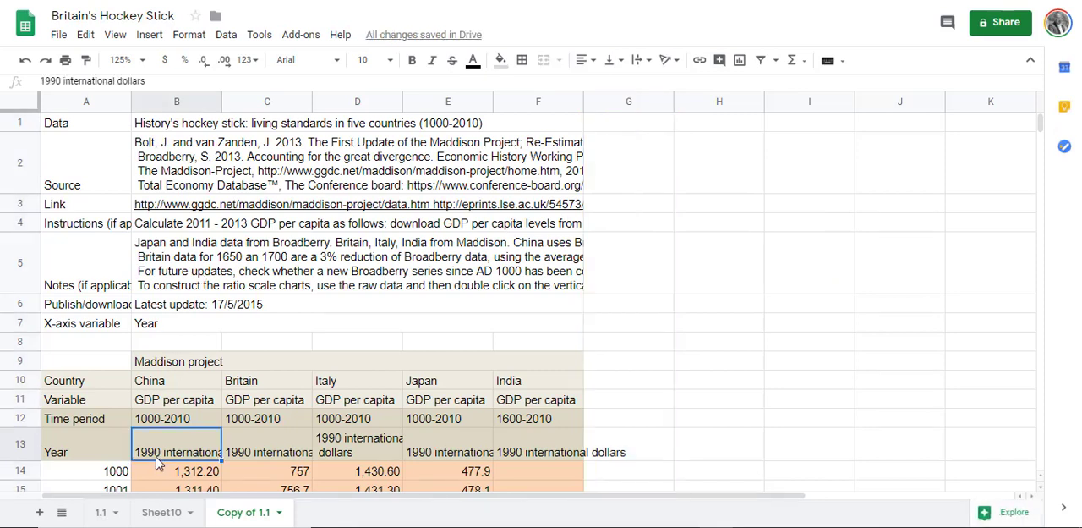
text(c)
key(Tab)
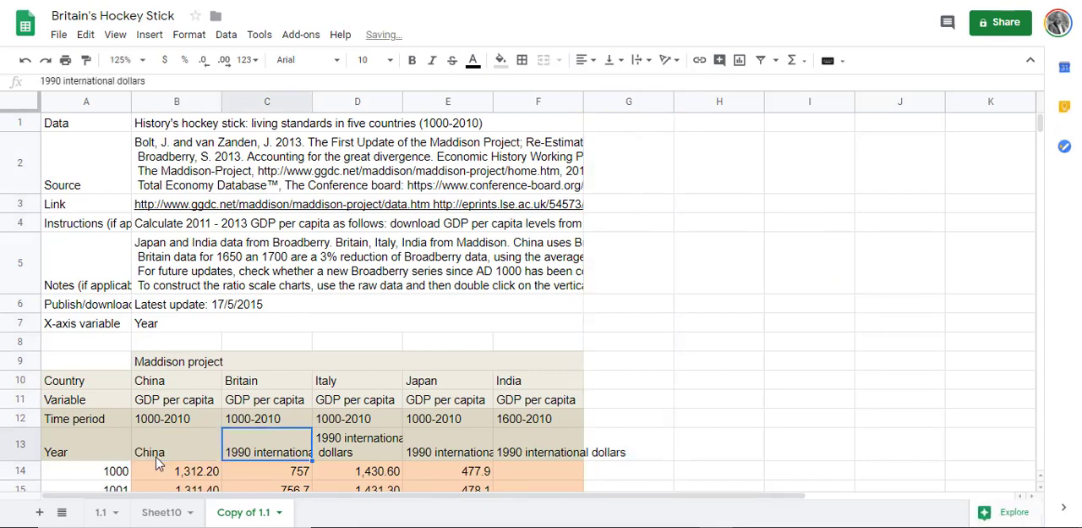
text(b)
key(Tab)
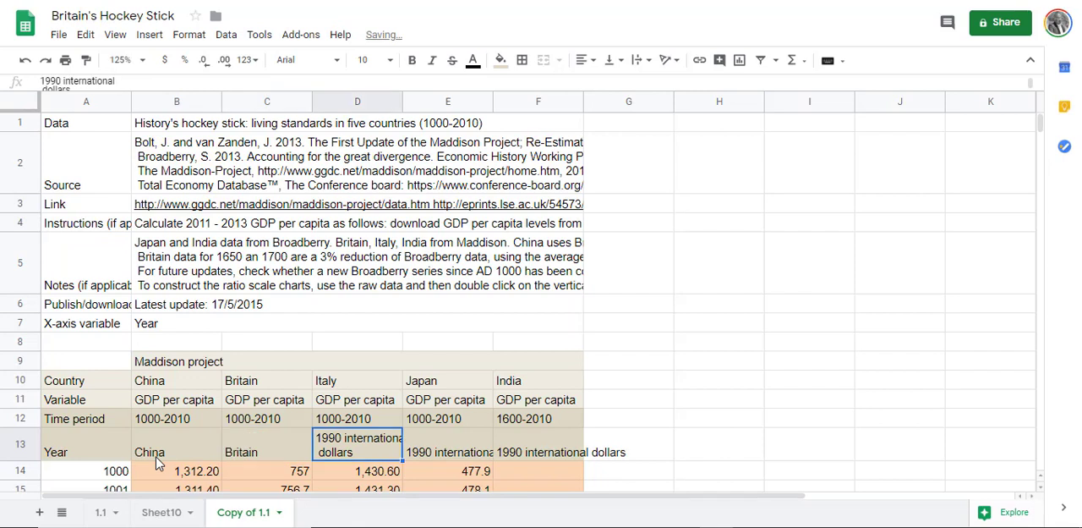
text(i)
key(Tab)
text(j)
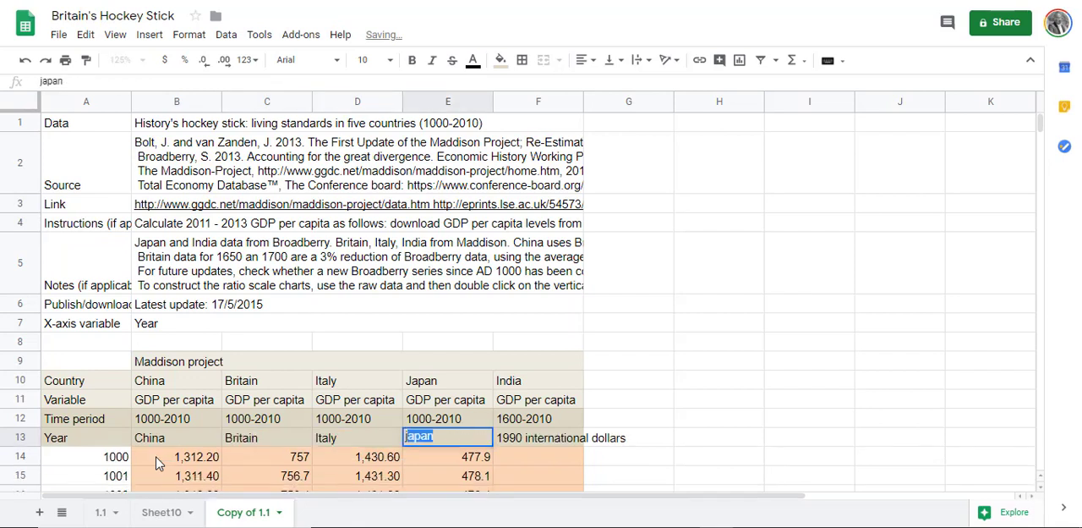
key(Tab)
text(i)
key(Return)
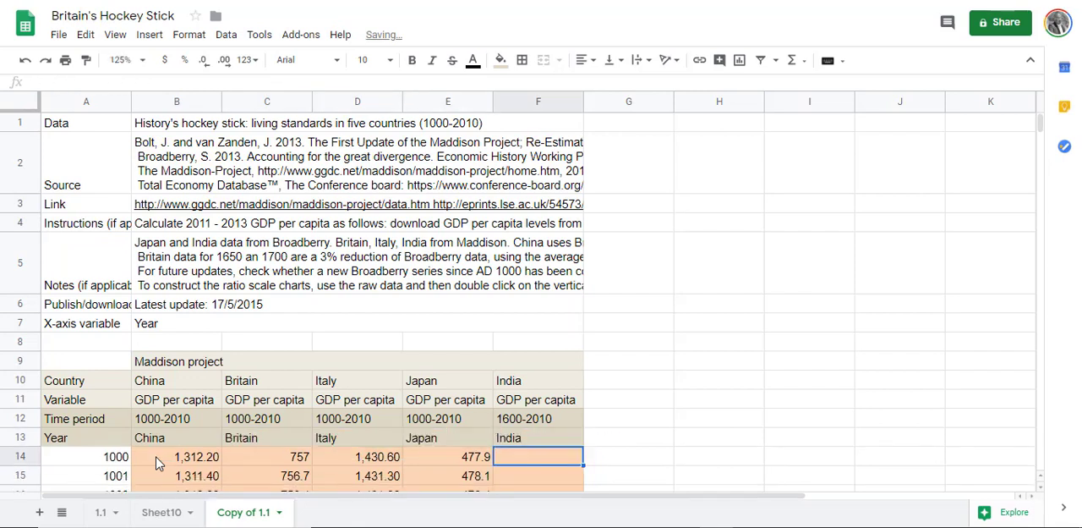
Step: Delete rows 1 to 12 above the Year and country header row
drag(23, 123, 9, 416)
right_click(8, 416)
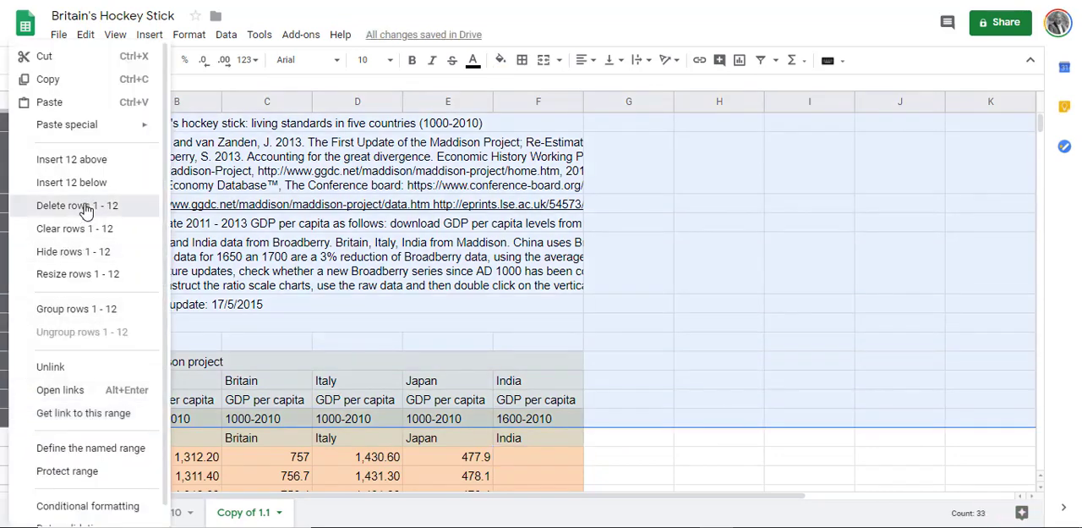
click(85, 206)
Step: Insert a chart from all the data on the Copy of 1.1 sheet
click(19, 106)
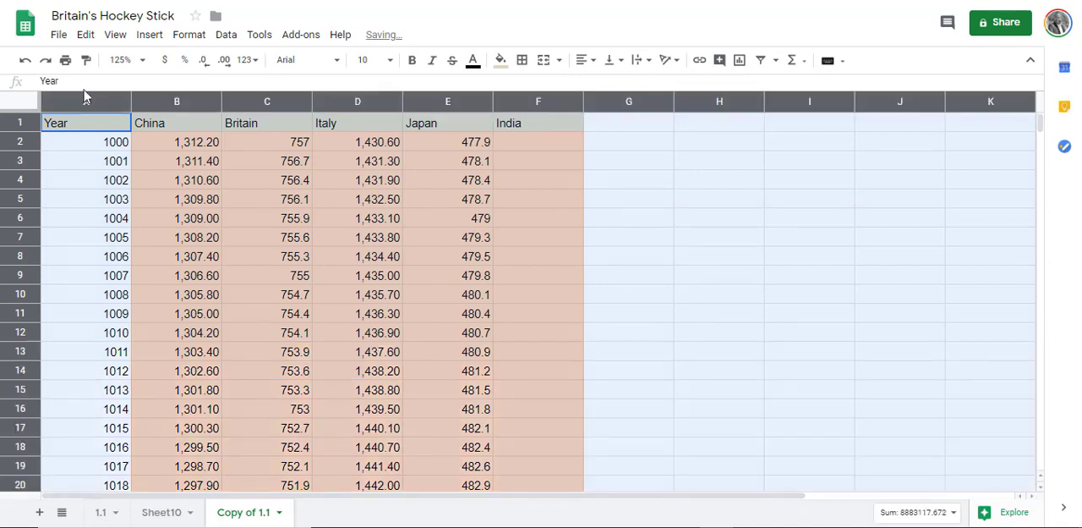
click(152, 38)
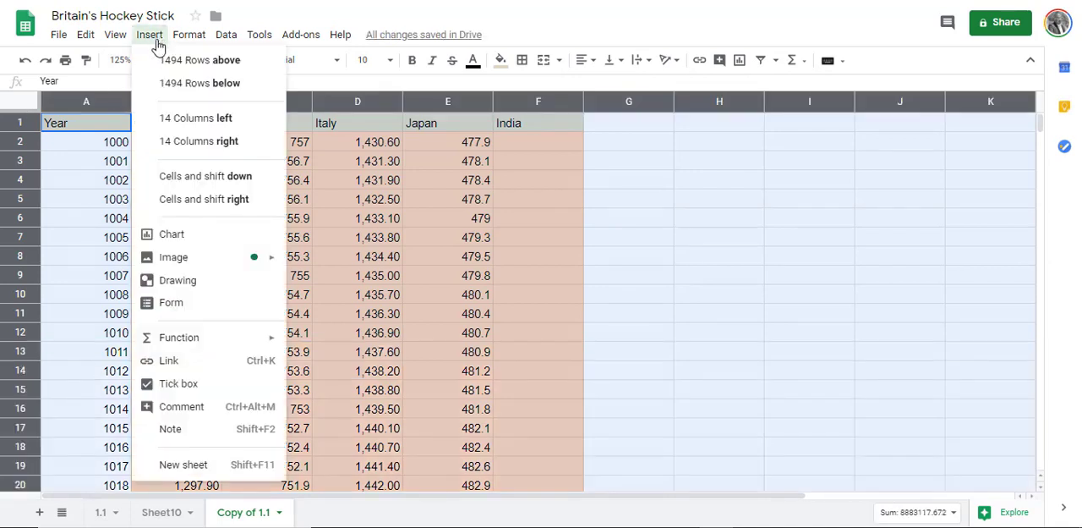
click(189, 234)
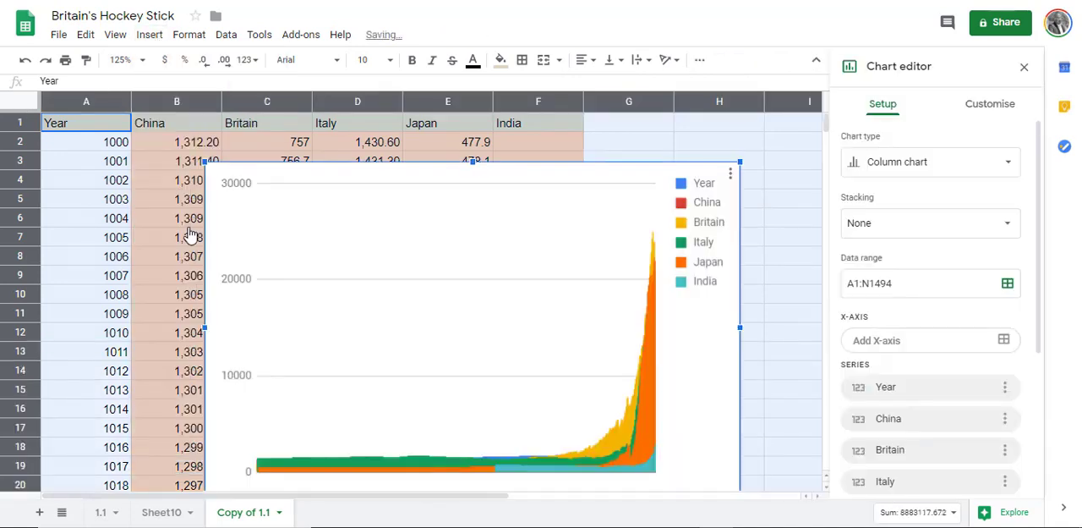
Step: Copy the Year series' data range A1:A1494 and assign it as the chart's X-axis
click(1006, 390)
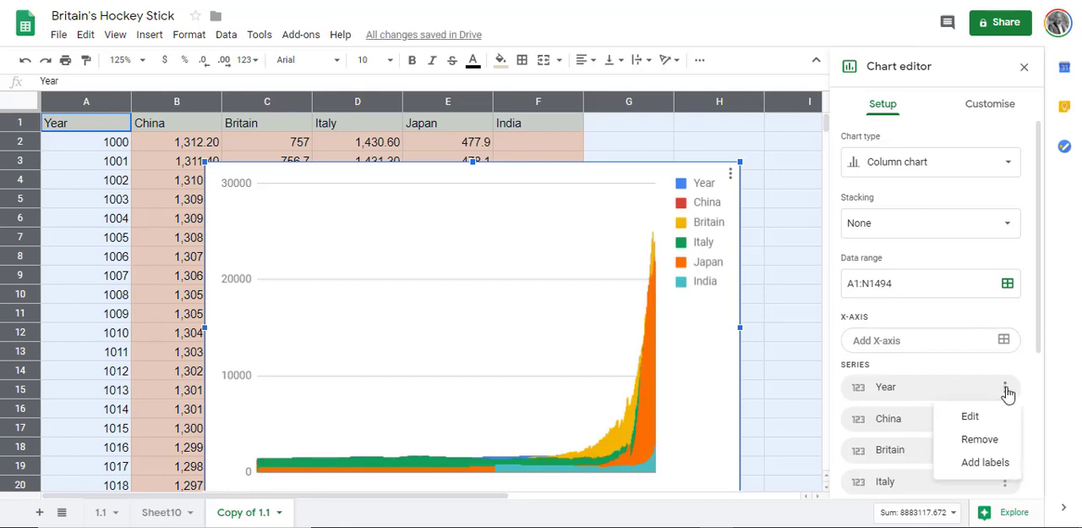
click(970, 416)
drag(512, 259, 412, 260)
key(ctrl+c)
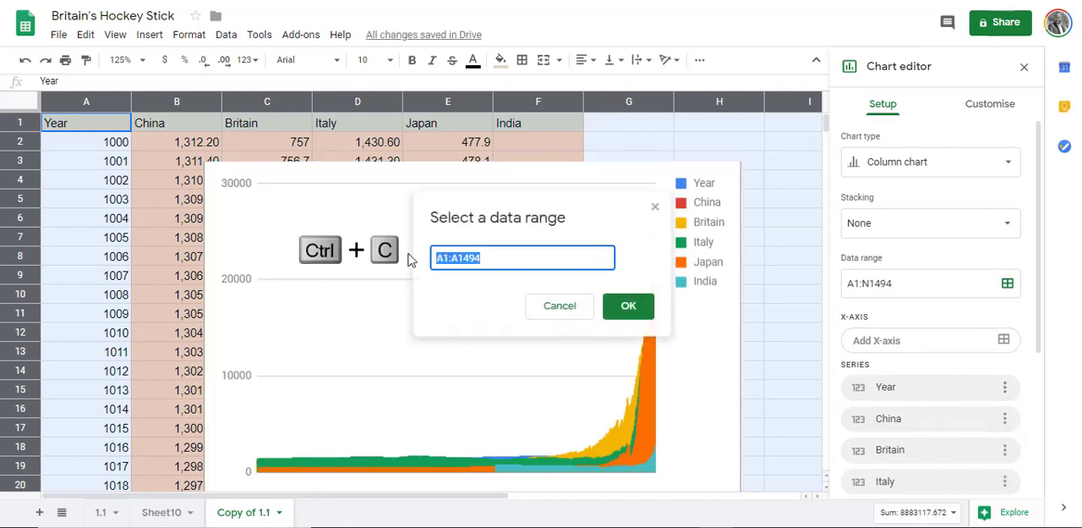
click(573, 306)
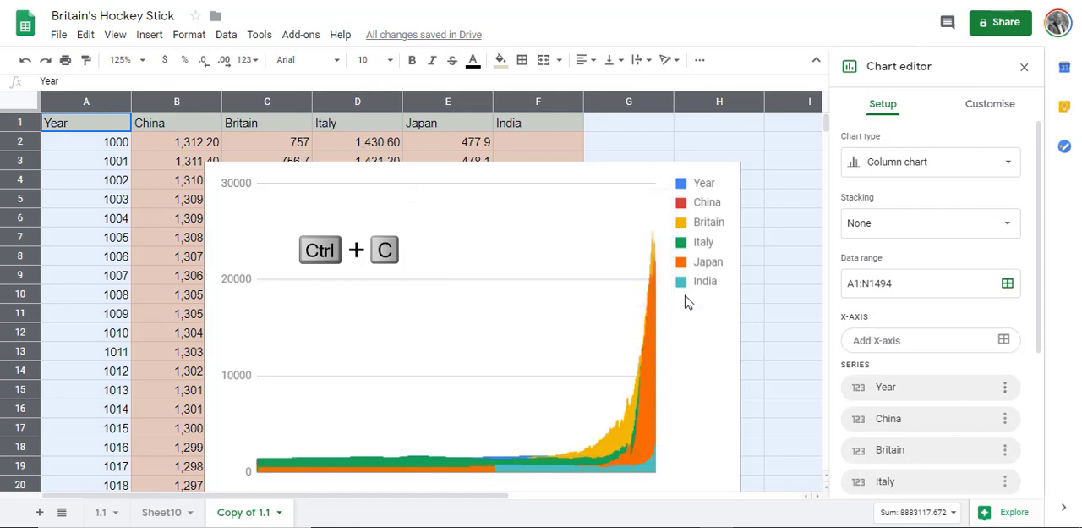
click(881, 345)
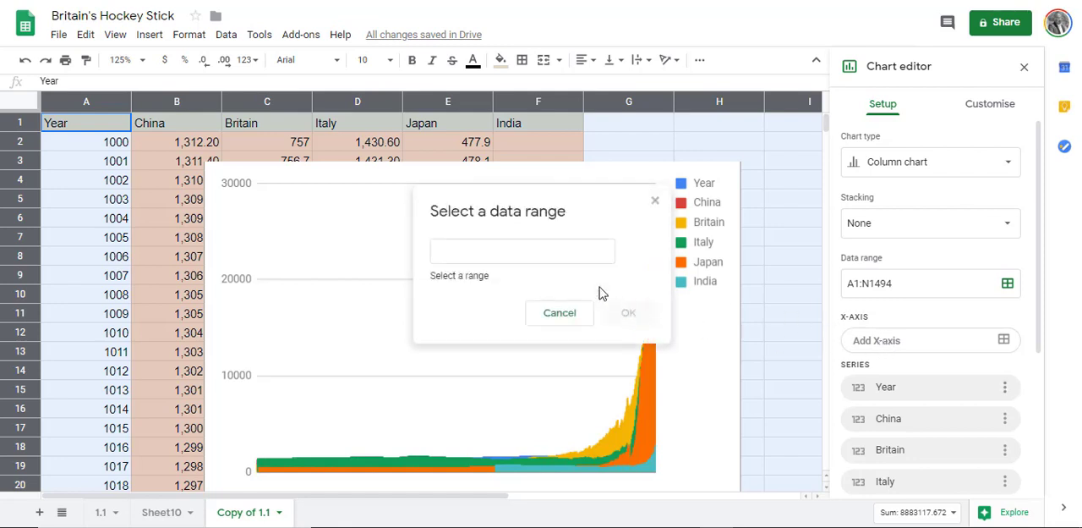
click(554, 254)
text(A1:A1494)
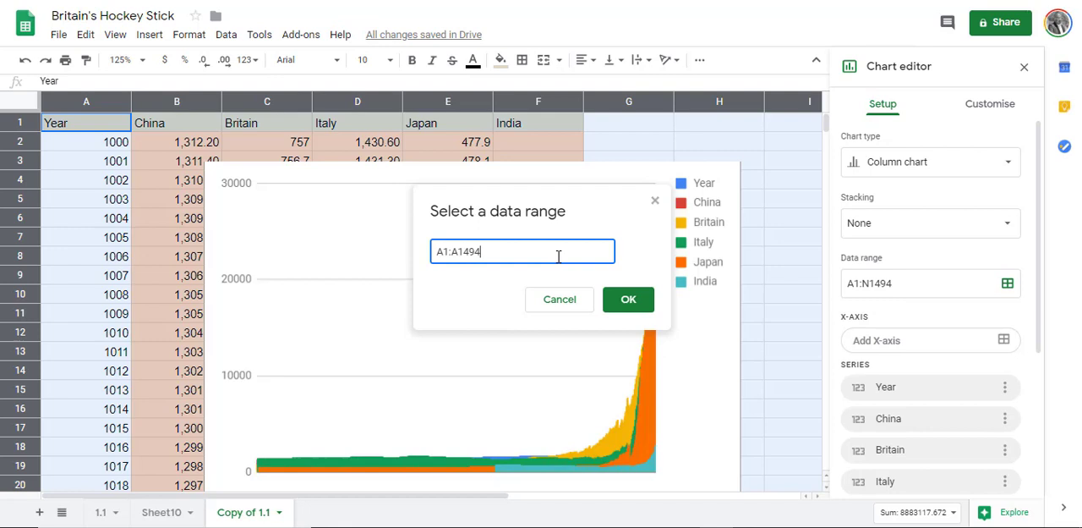
click(627, 306)
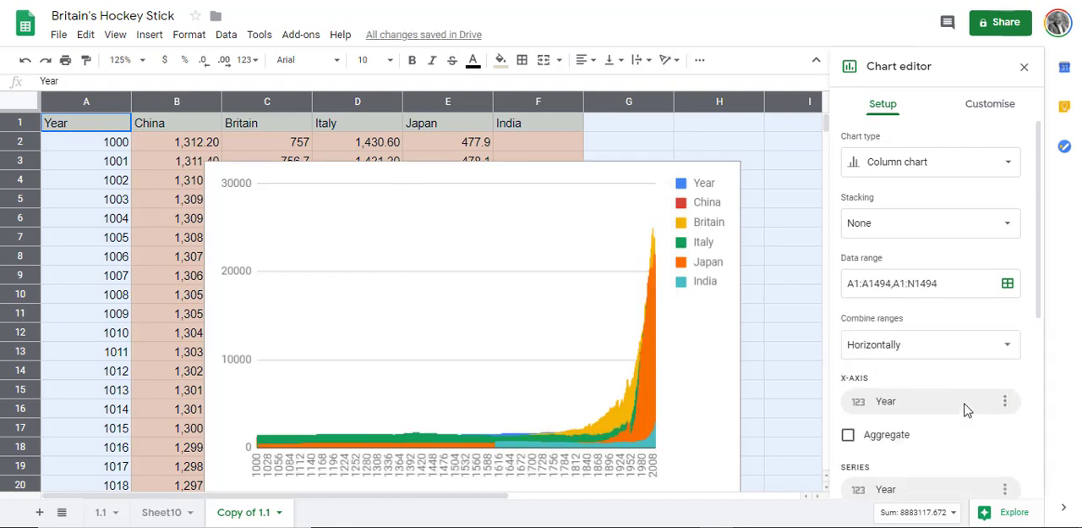
scroll(965, 381, down, 1)
scroll(965, 381, down, 4)
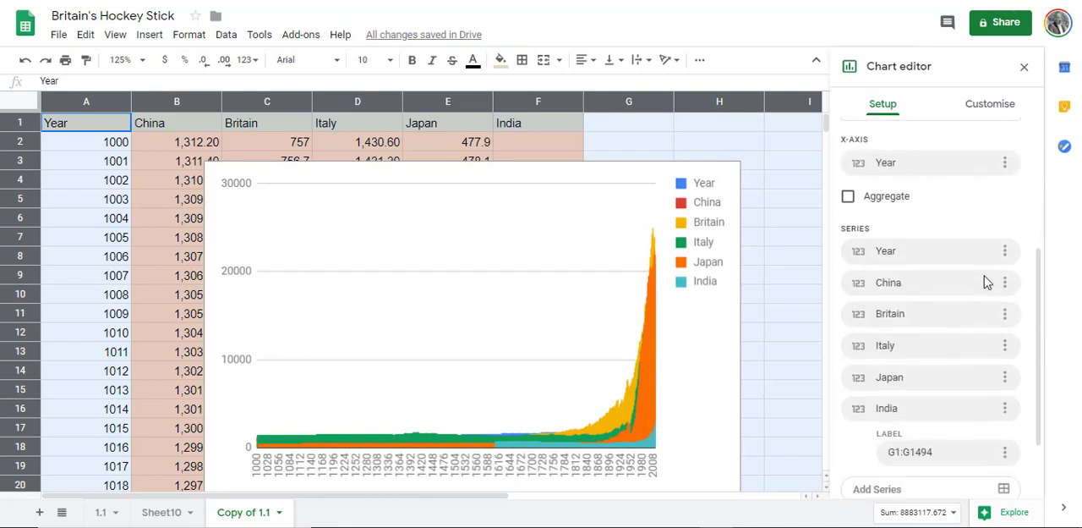
Step: Remove the Year series from the five-country chart and change the chart type to Line chart
click(1007, 252)
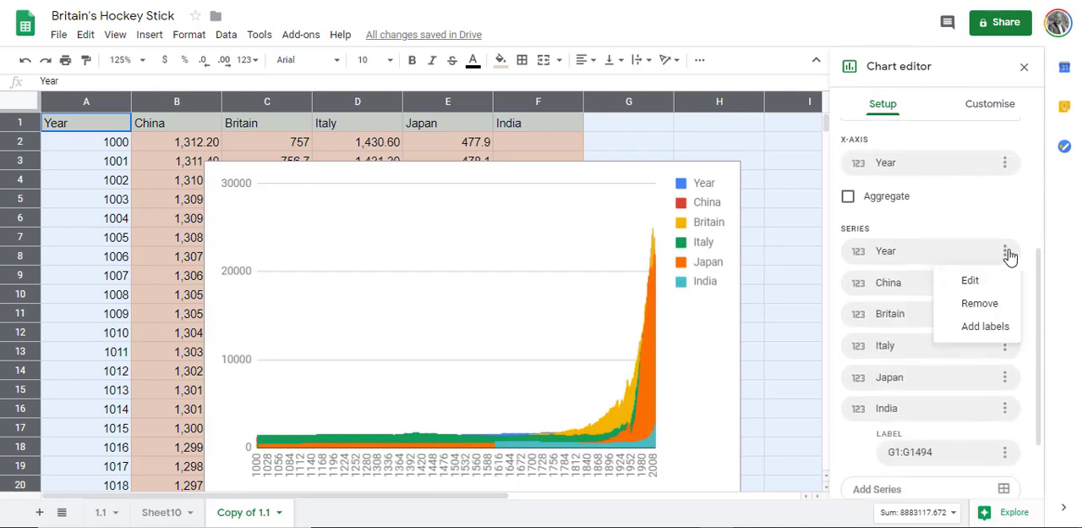
click(983, 303)
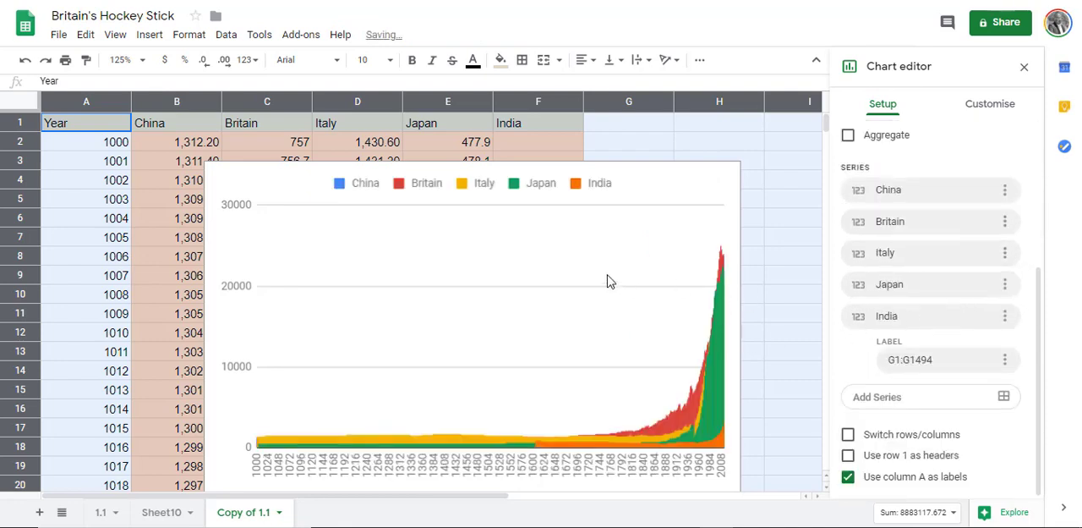
scroll(885, 226, up, 3)
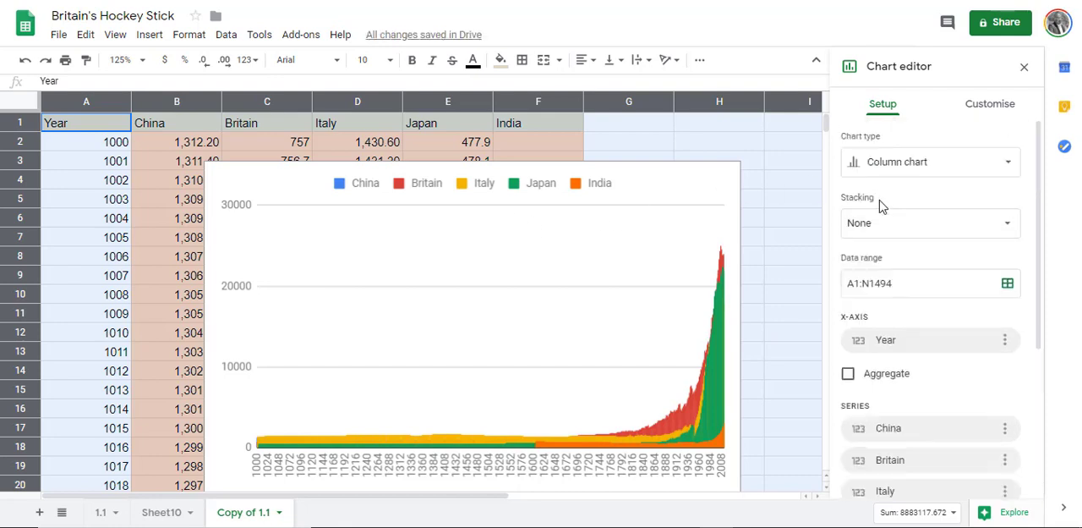
click(895, 173)
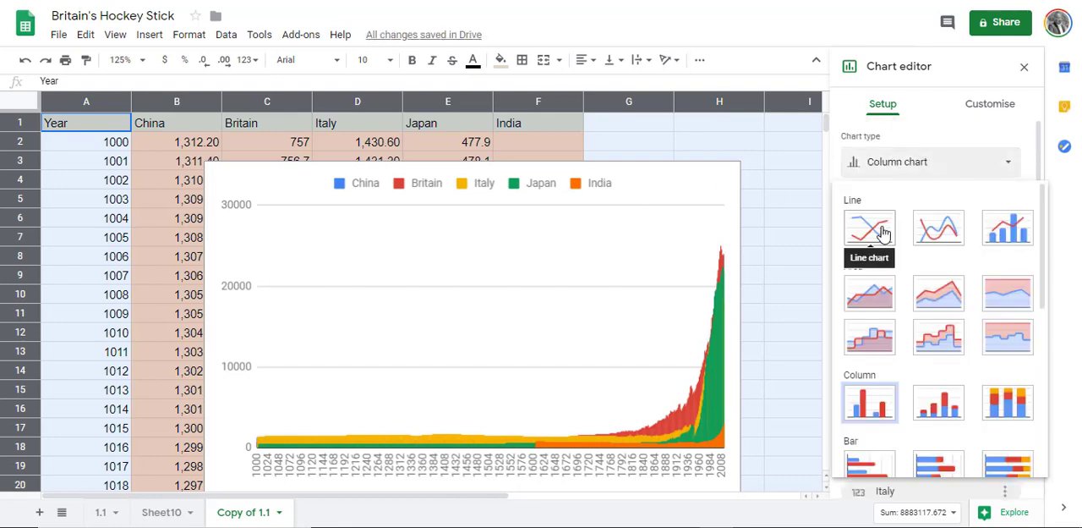
click(870, 225)
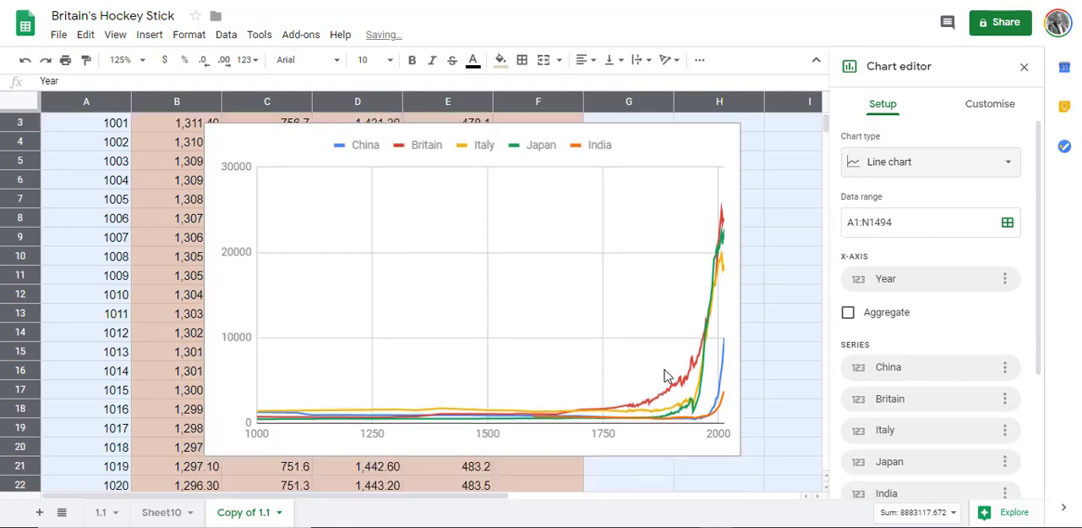
scroll(664, 376, down, 3)
scroll(665, 372, up, 3)
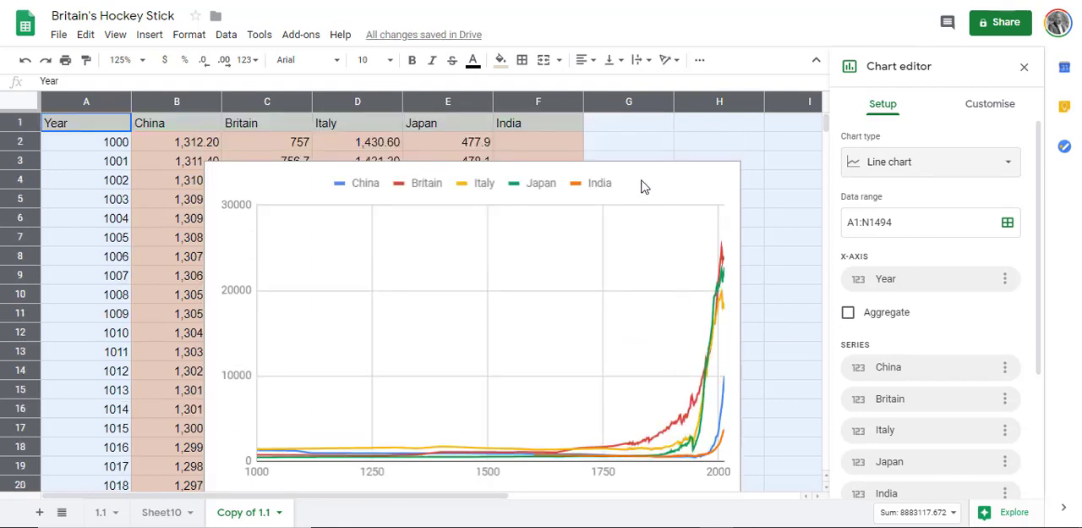
Step: Copy the five-country line chart and paste the duplicate below the original, starting around row 22
click(729, 174)
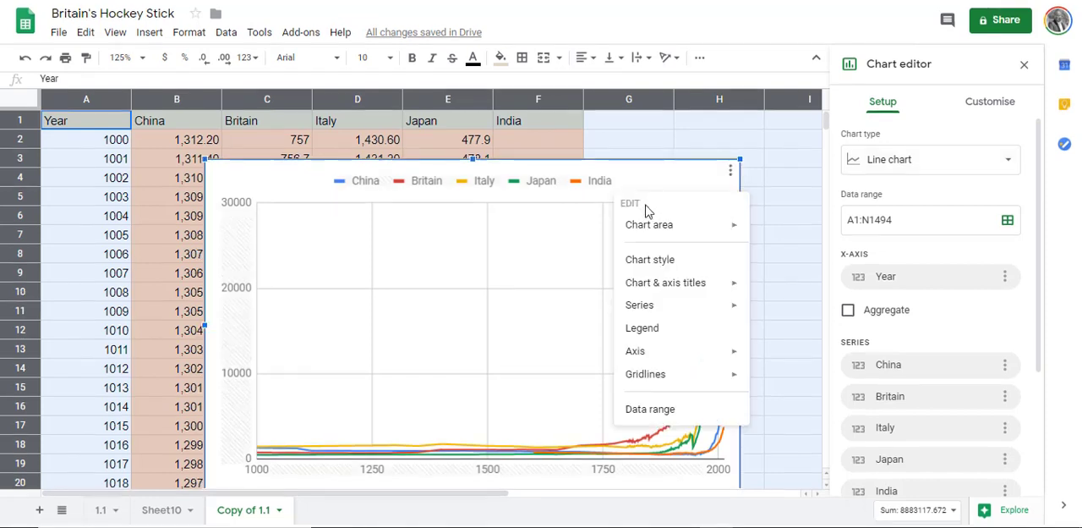
click(729, 174)
click(729, 171)
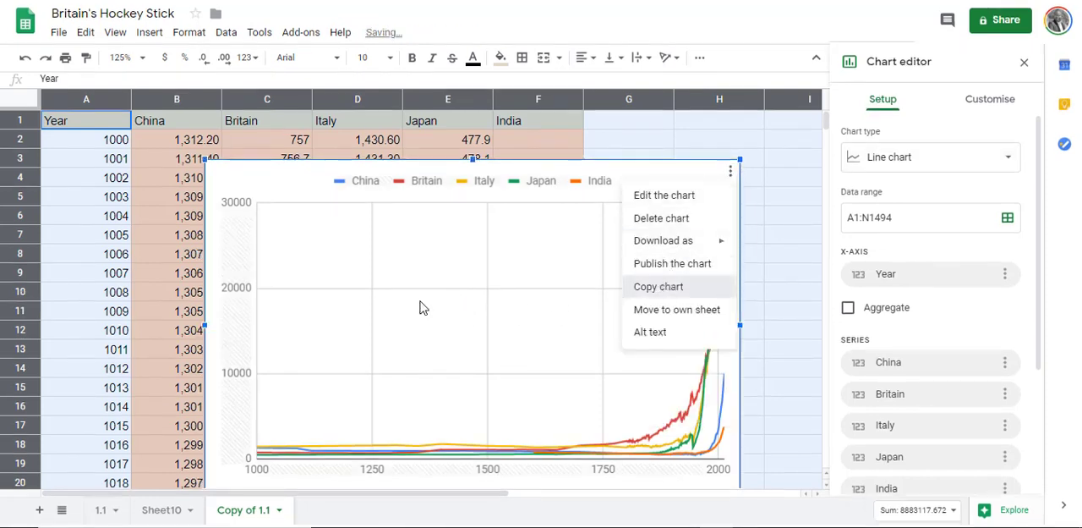
scroll(406, 308, down, 3)
click(198, 351)
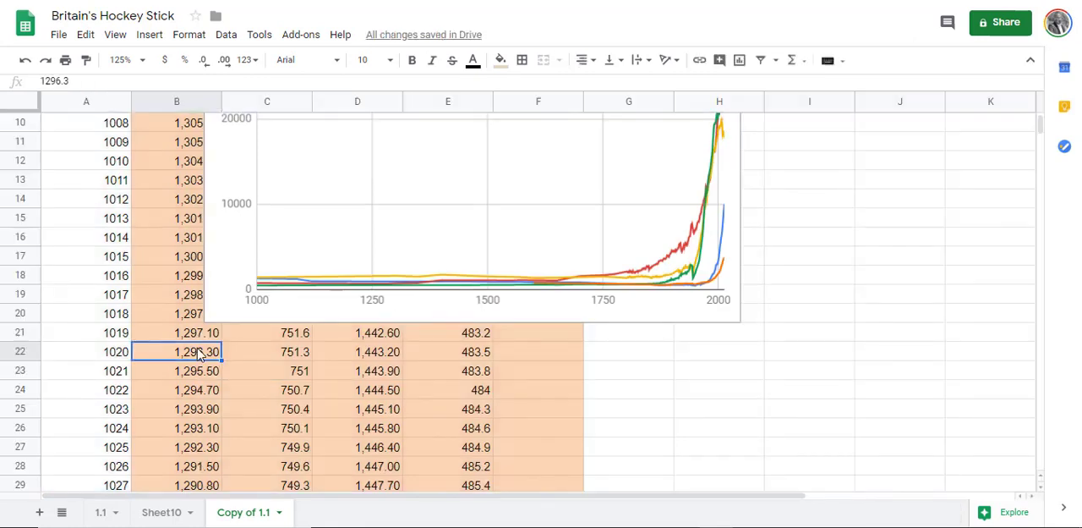
scroll(212, 355, down, 3)
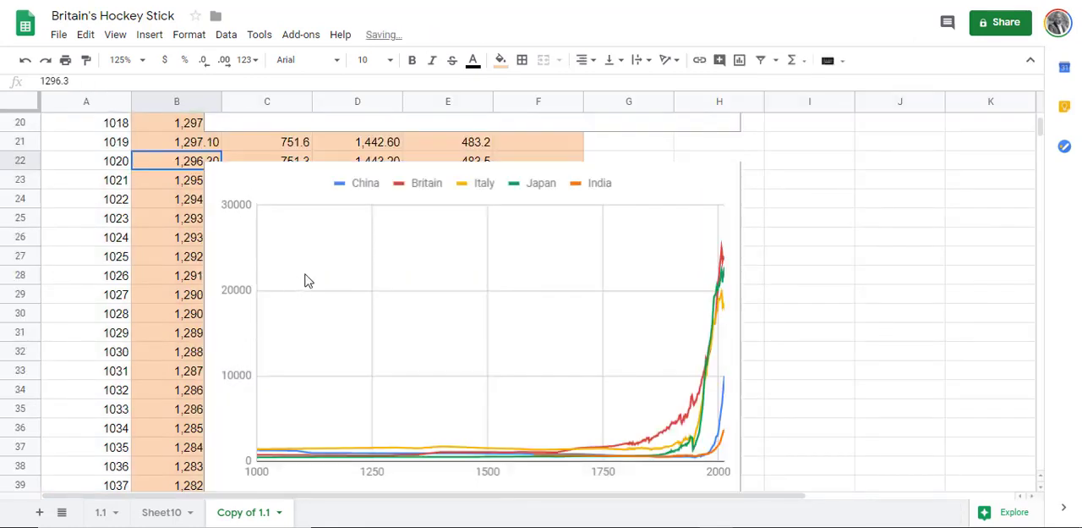
Step: Apply a logarithmic scale to the vertical axis of the duplicated five-country chart
click(737, 179)
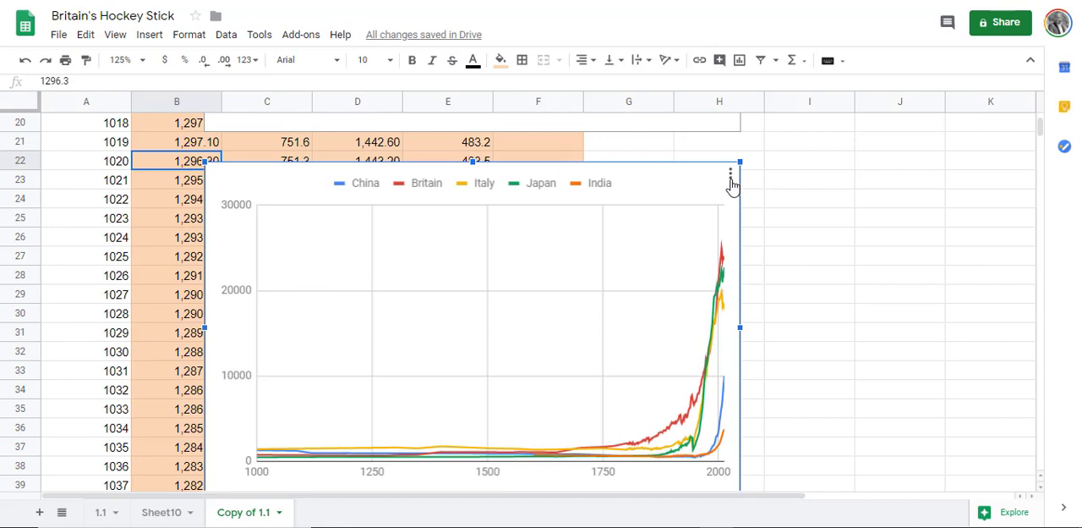
click(731, 176)
click(724, 177)
click(724, 176)
click(707, 194)
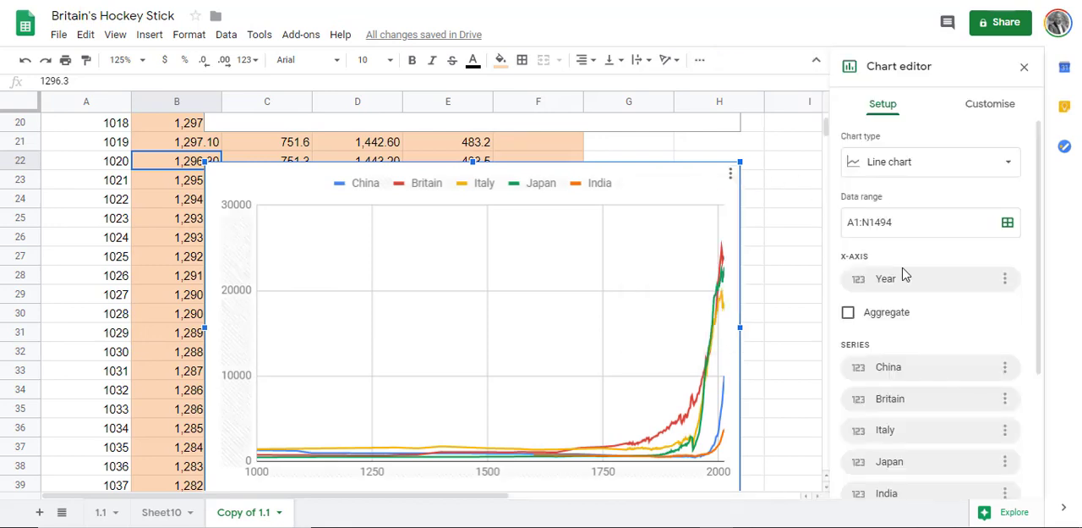
click(980, 106)
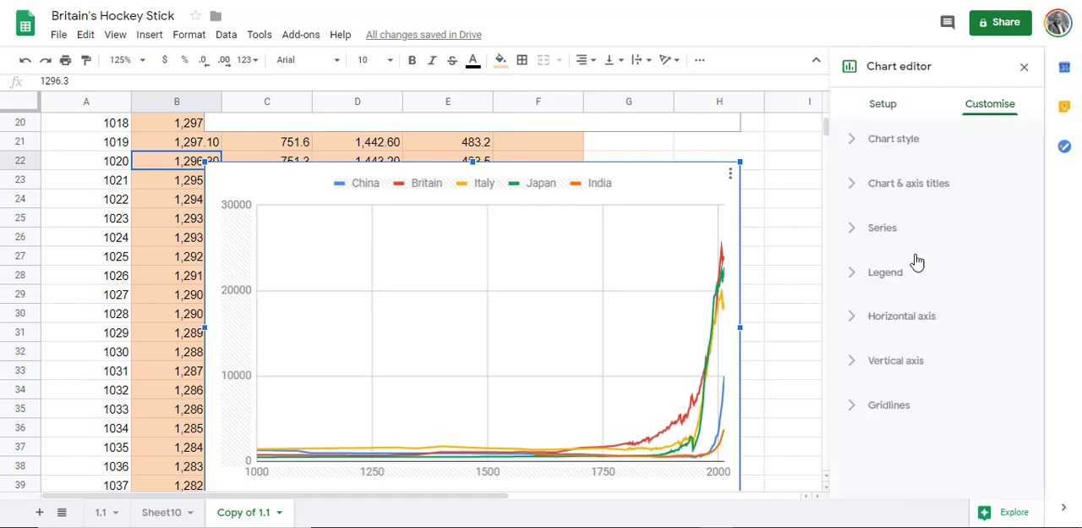
click(881, 363)
scroll(877, 391, down, 4)
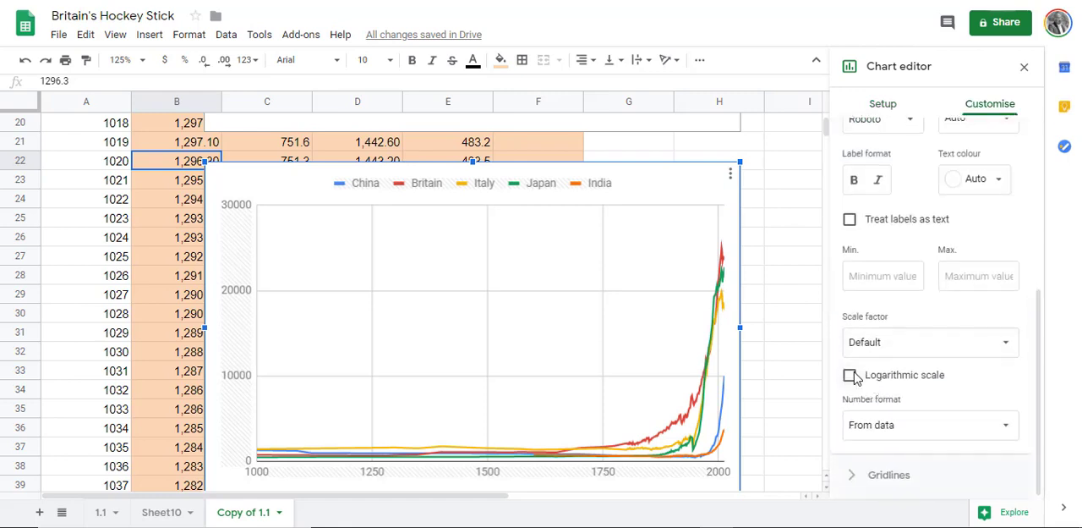
click(850, 376)
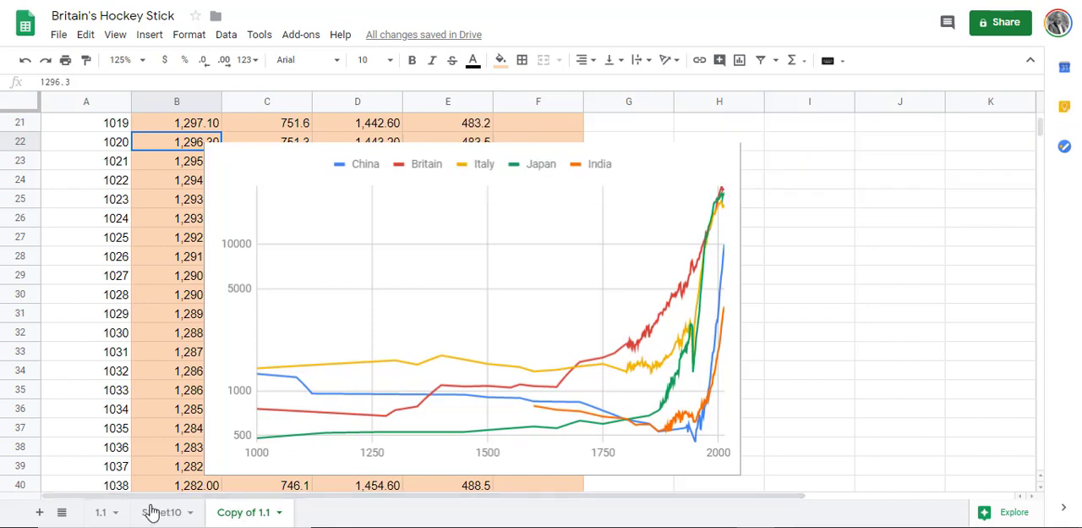
Step: Paste the header Annual Growth Rate into cell C1 of sheet 1.1
click(99, 512)
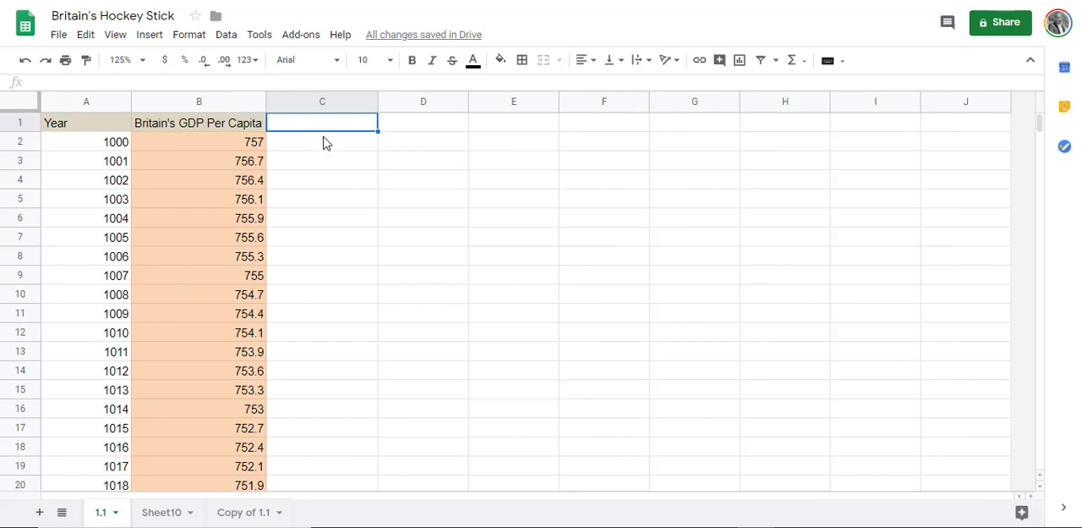
key(ctrl+v)
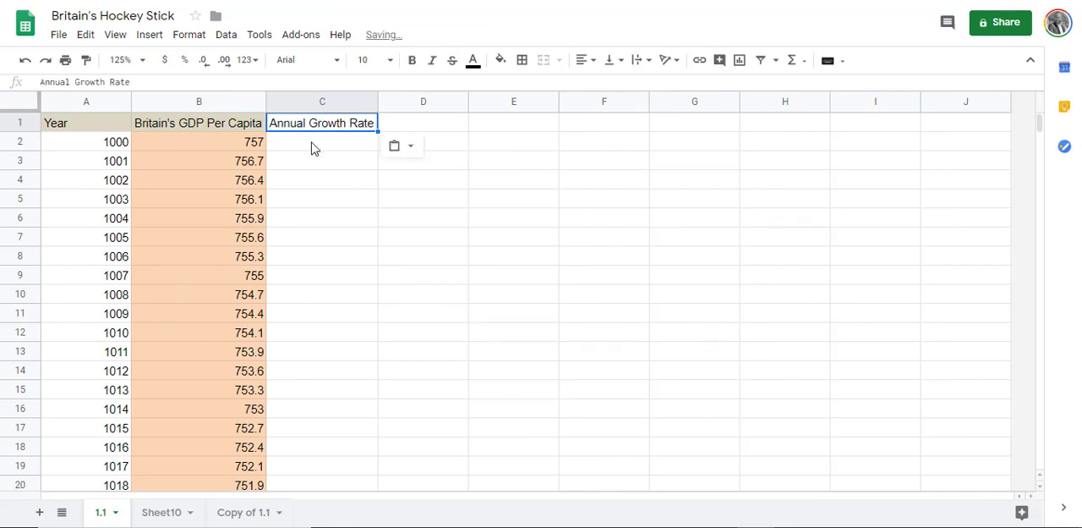
click(311, 148)
Step: Enter the growth rate formula =(B3-B2)/B2*100 in cell C3
click(310, 163)
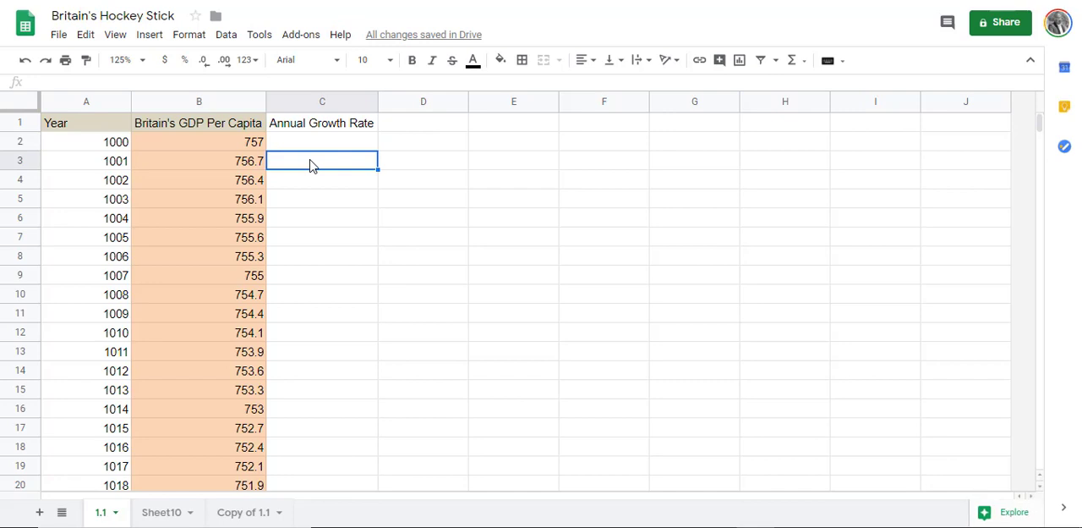
text(=()
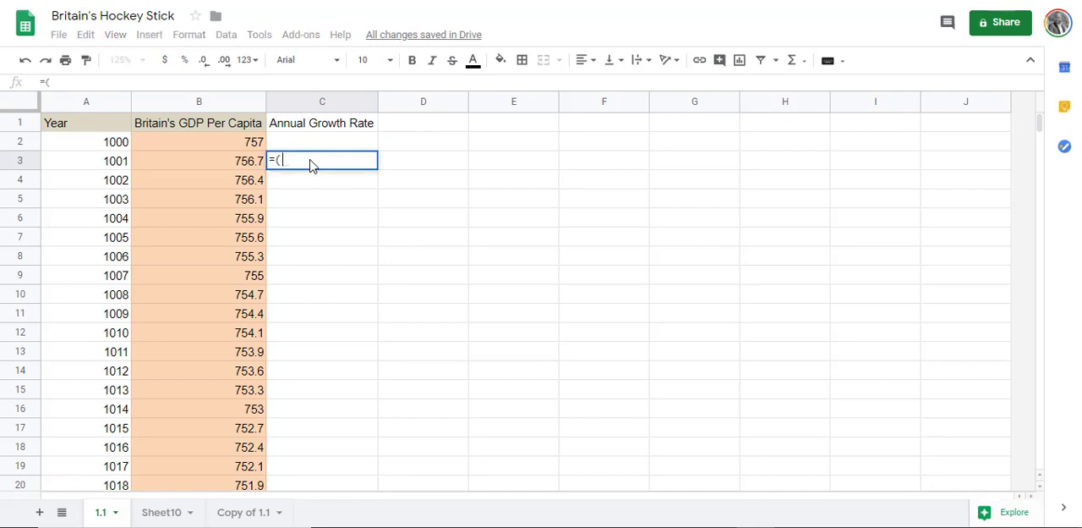
text(B3)
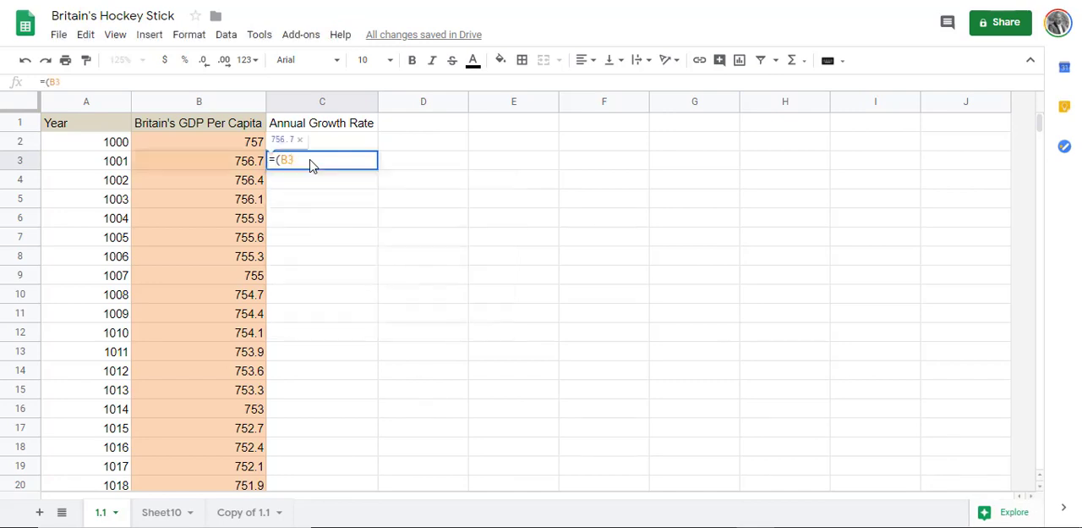
text(-B2)
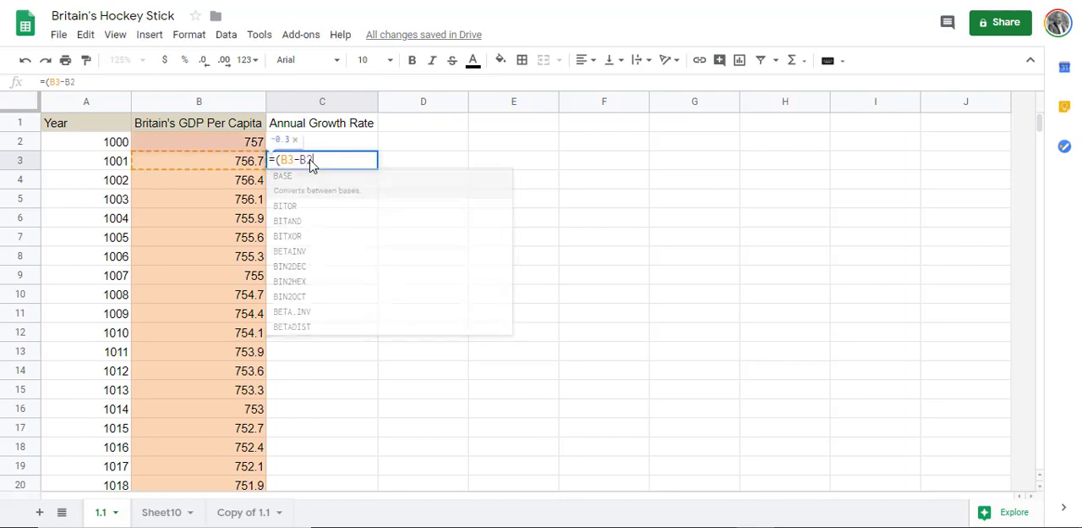
text())
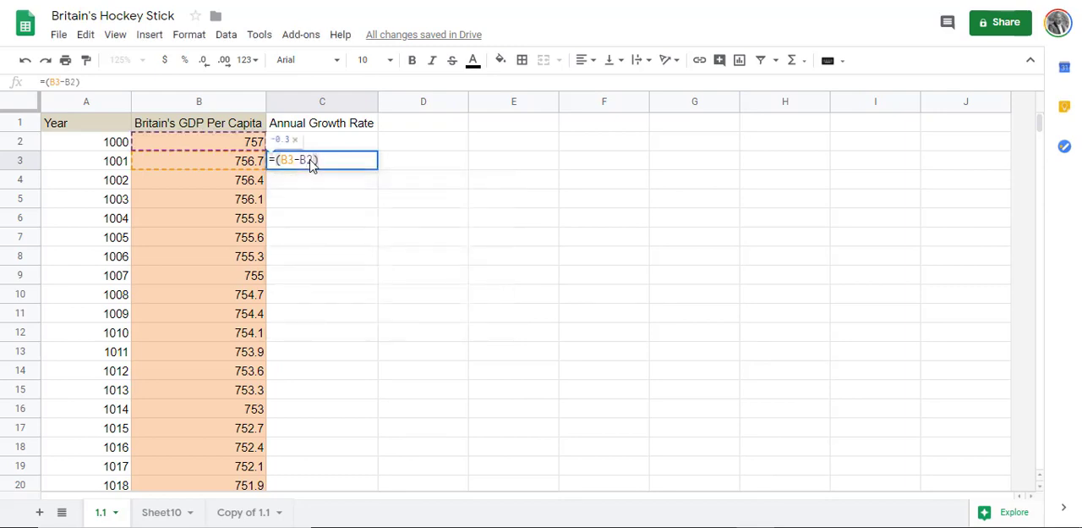
text(/B2)
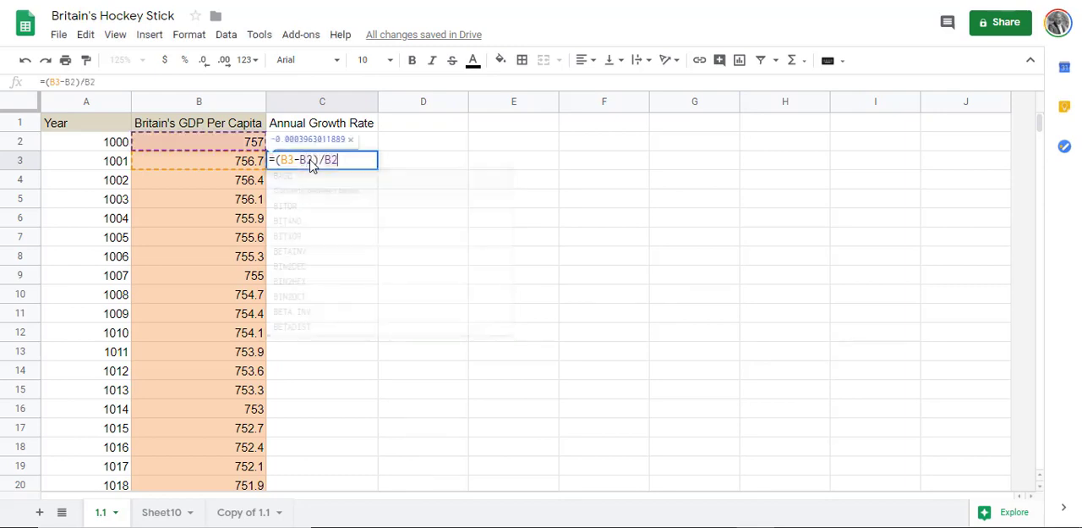
text(*100)
key(Return)
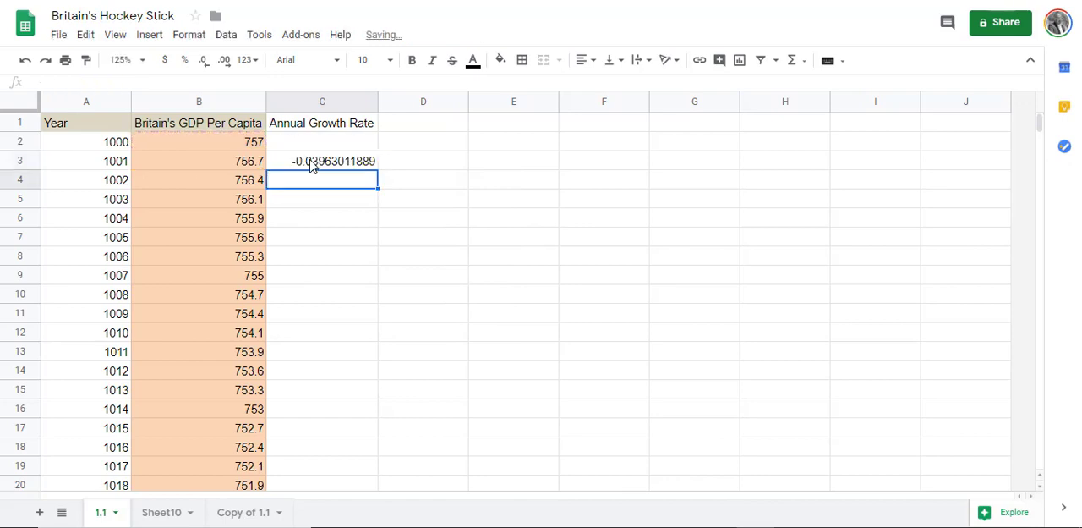
Step: Fill the growth rate formula from C3 down column C to the 2013 row, C1015
click(312, 166)
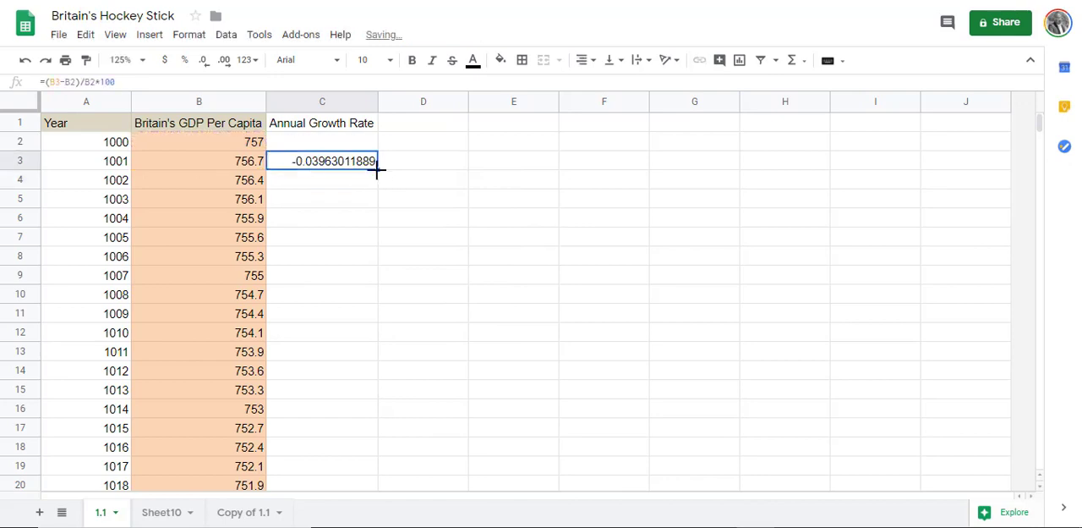
drag(377, 170, 363, 471)
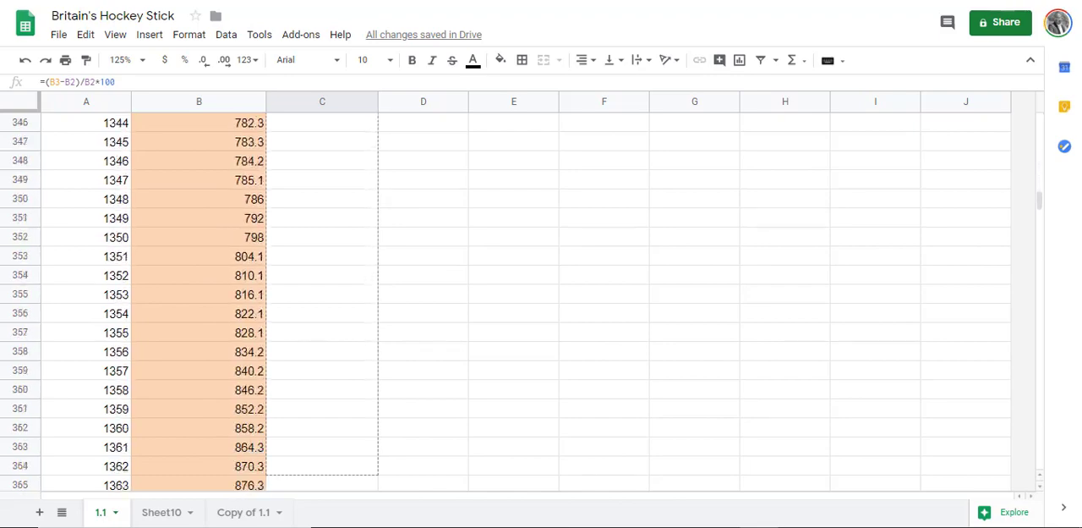
scroll(524, 296, down, 10)
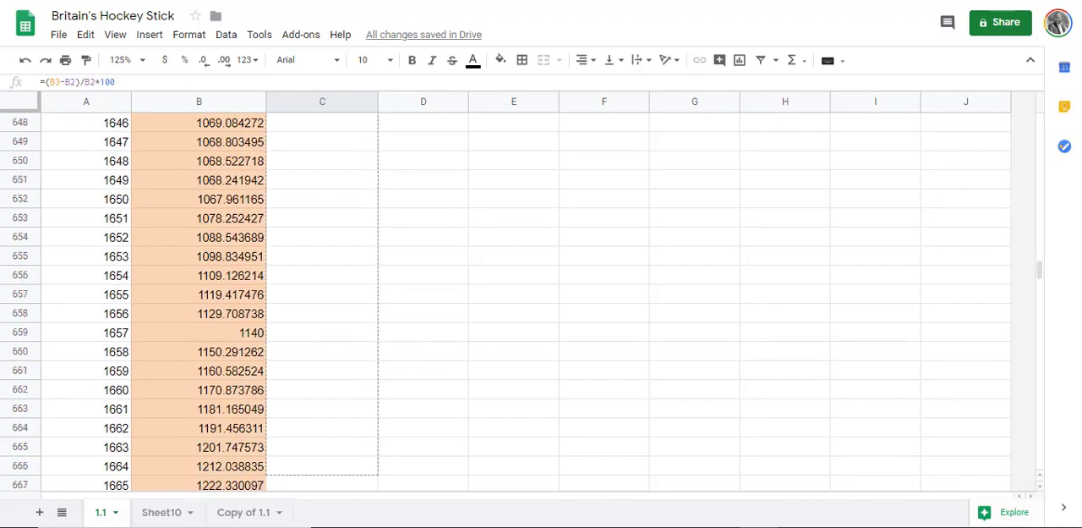
scroll(524, 296, down, 20)
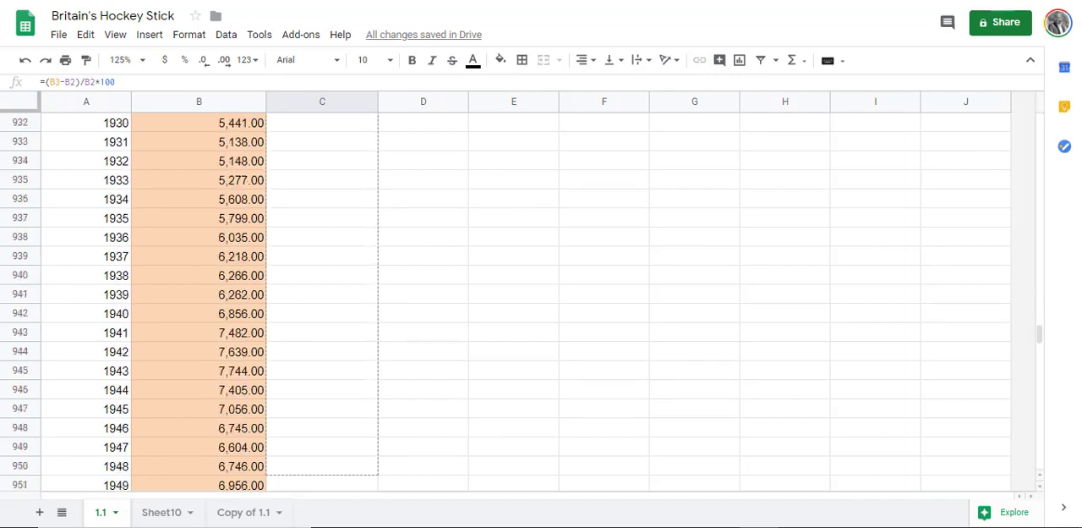
scroll(422, 255, down, 15)
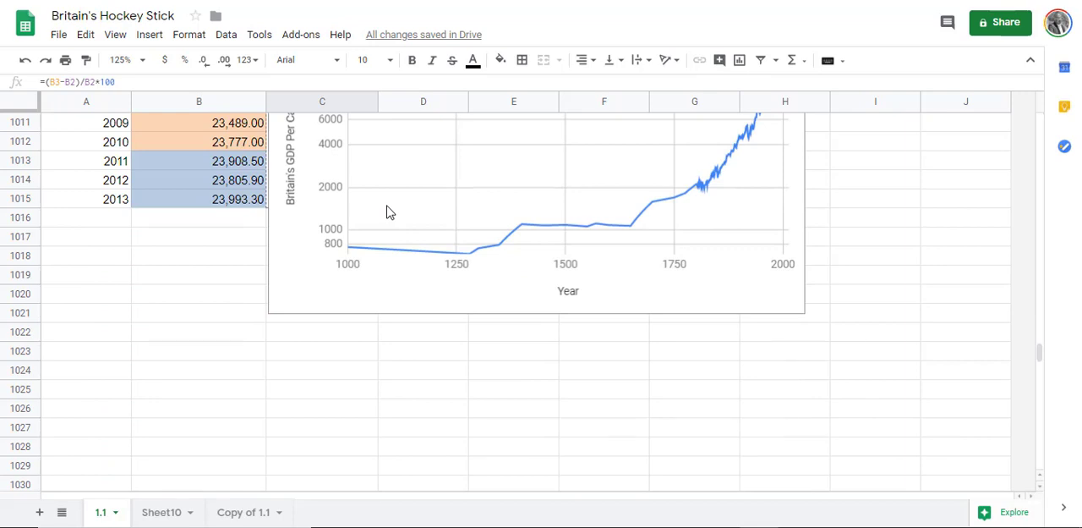
scroll(343, 220, up, 4)
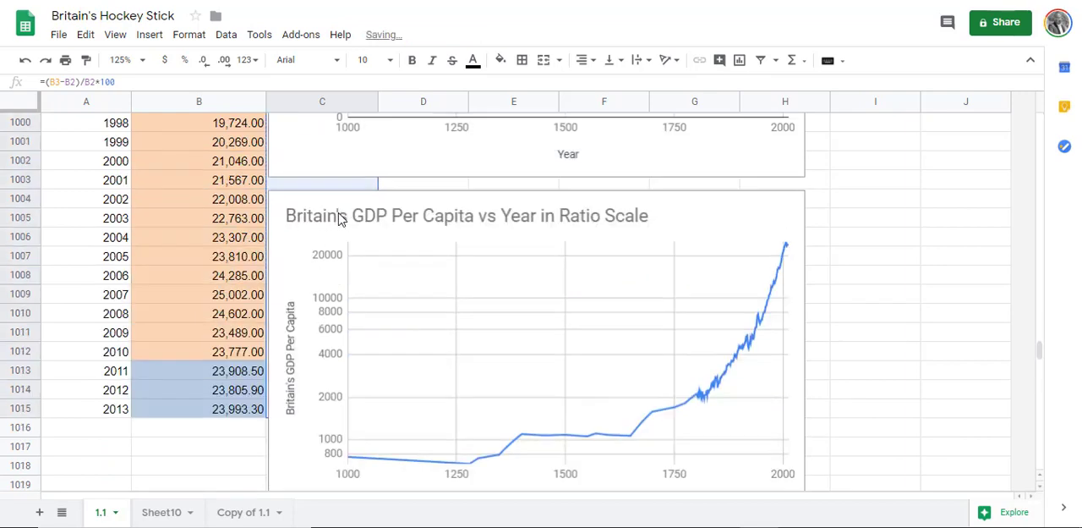
Step: Insert a chart from all the data on sheet 1.1, including the Annual Growth Rate column
click(112, 183)
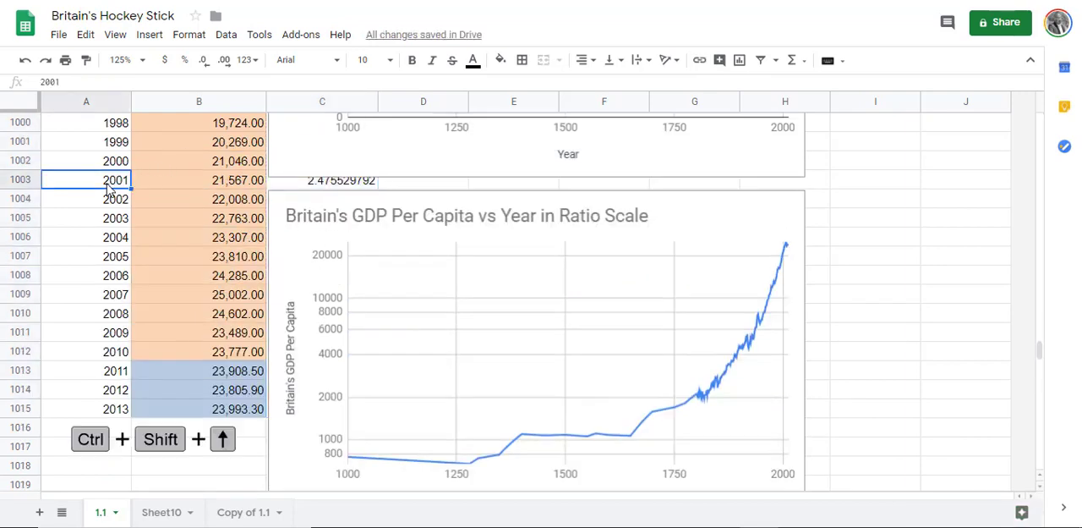
key(ctrl+shift+Up)
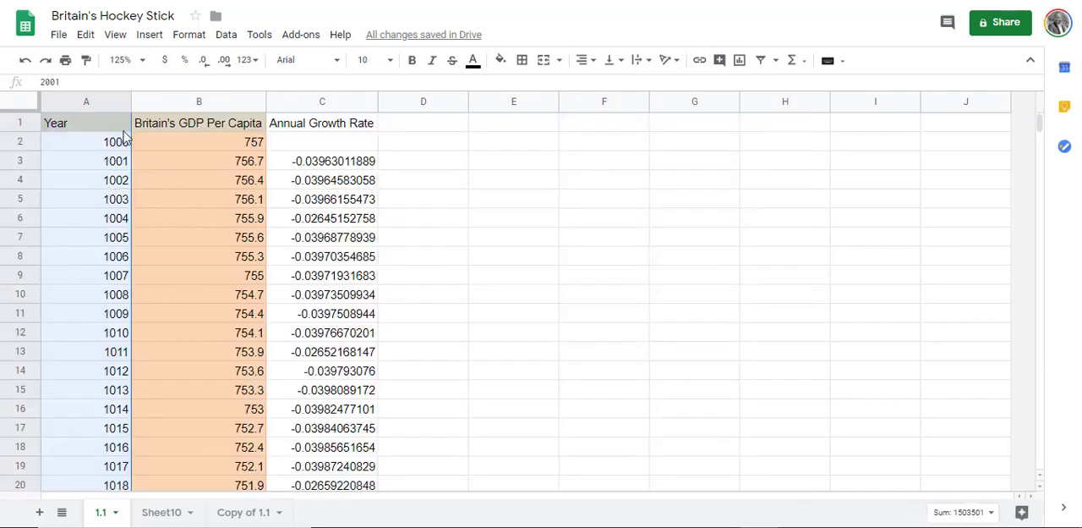
click(24, 106)
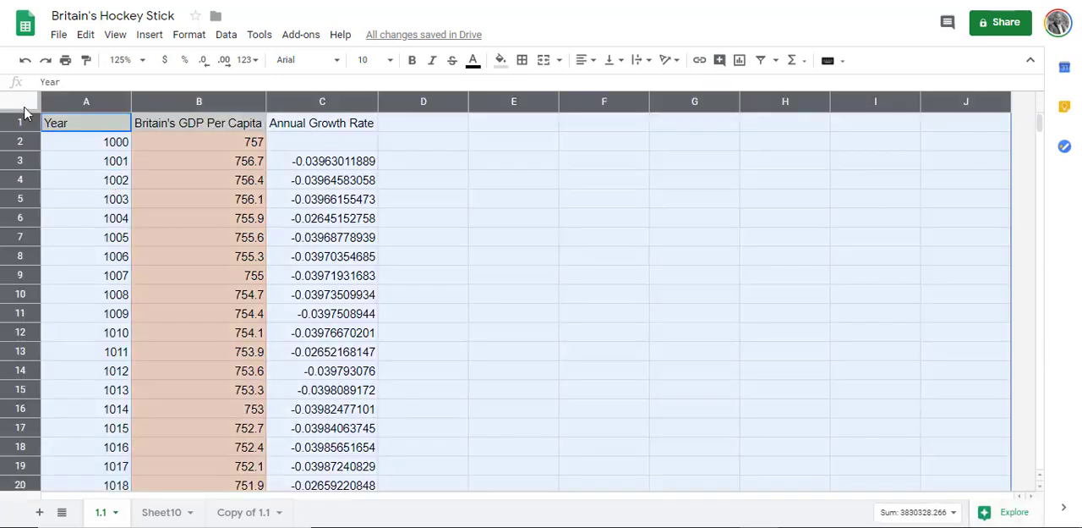
click(149, 35)
click(194, 238)
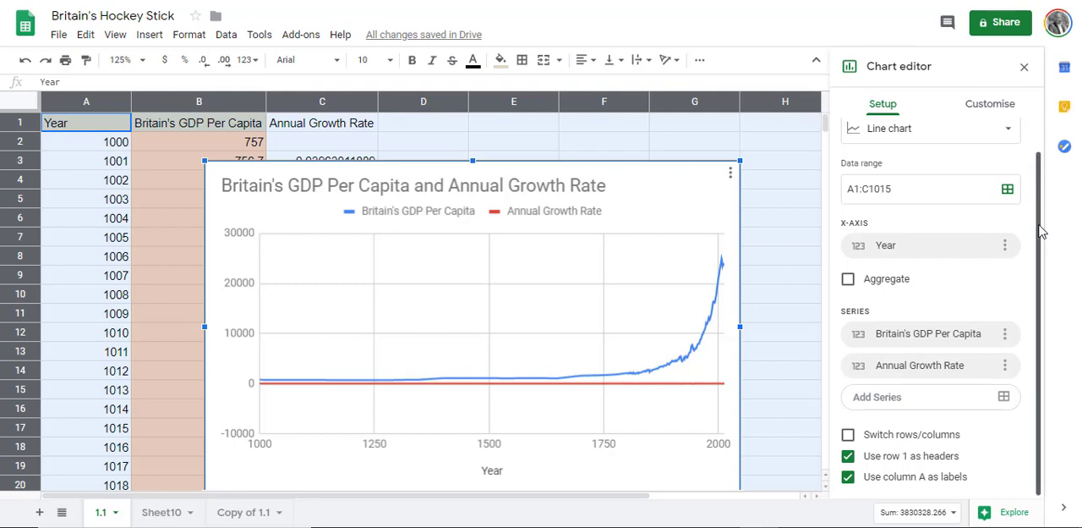
scroll(935, 244, up, 1)
scroll(981, 305, down, 1)
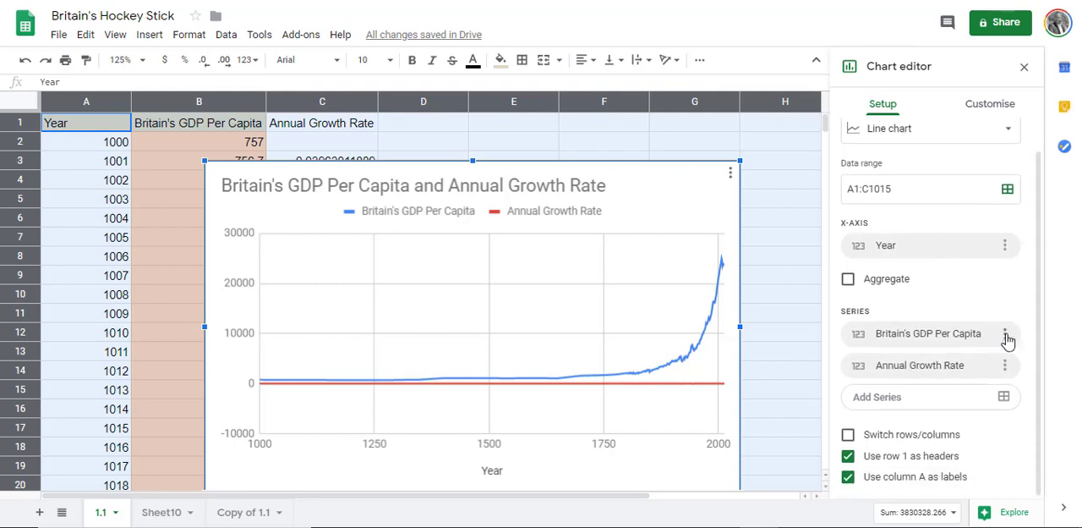
Step: Remove the Britain's GDP Per Capita series from the new chart, keeping only the Annual Growth Rate series
click(1006, 335)
click(980, 386)
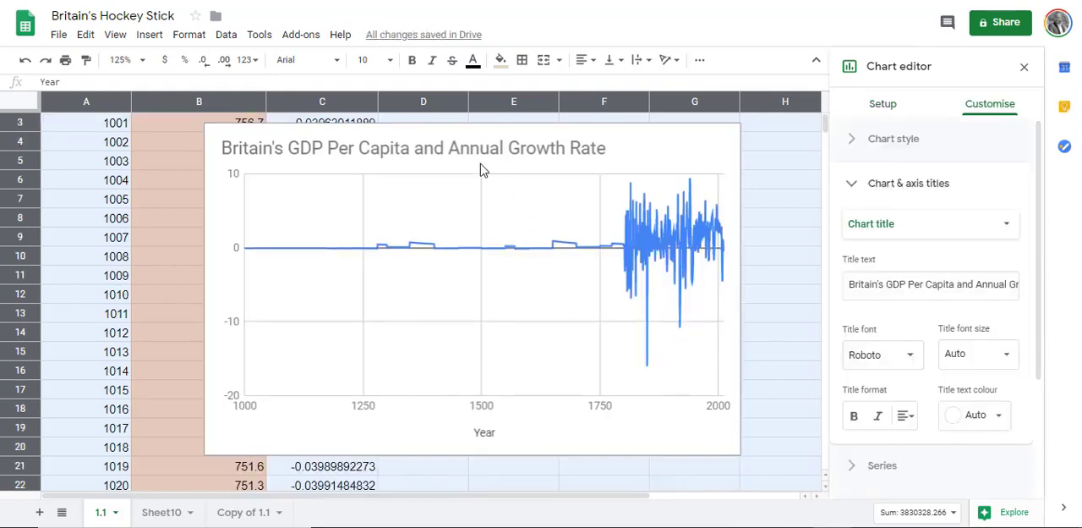
Step: Shorten the chart title to "Britain's Annual Growth Rate" by deleting the words "GDP Per Capita and"
click(430, 150)
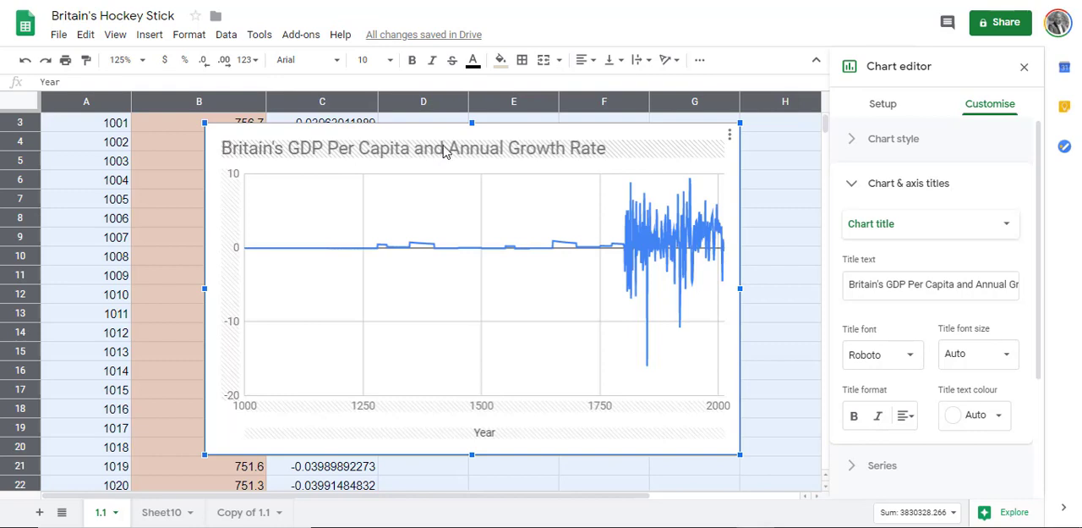
double_click(433, 149)
double_click(430, 147)
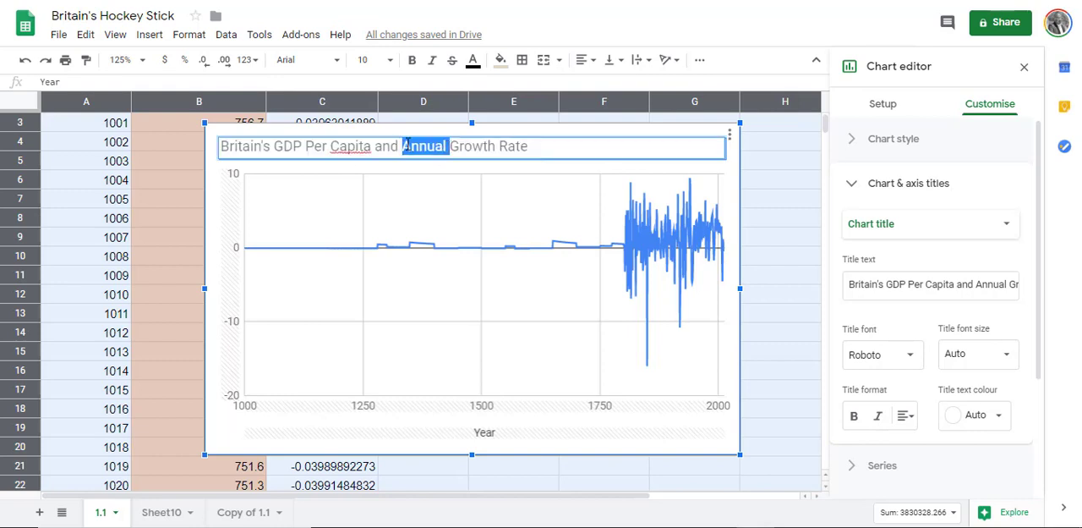
drag(403, 145, 273, 142)
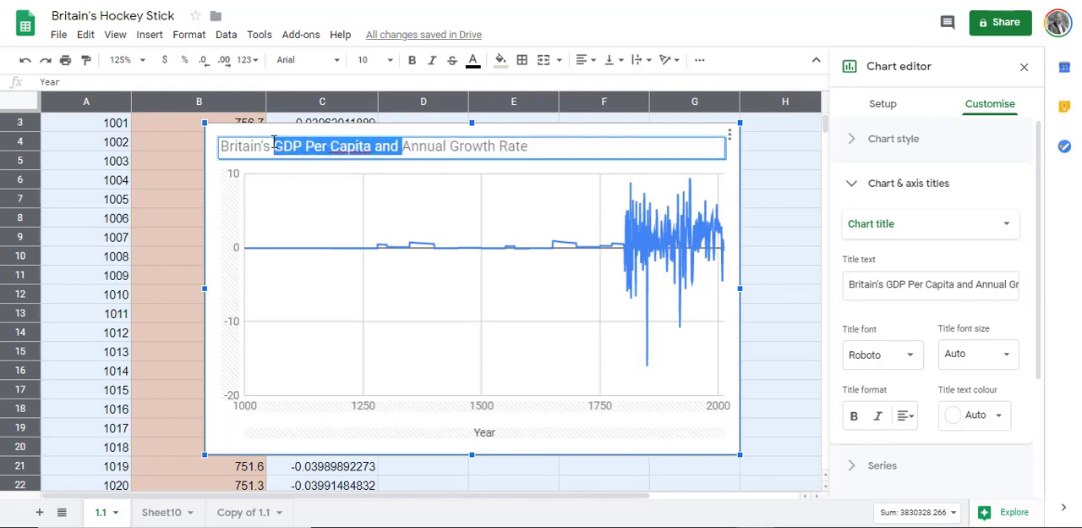
key(BackSpace)
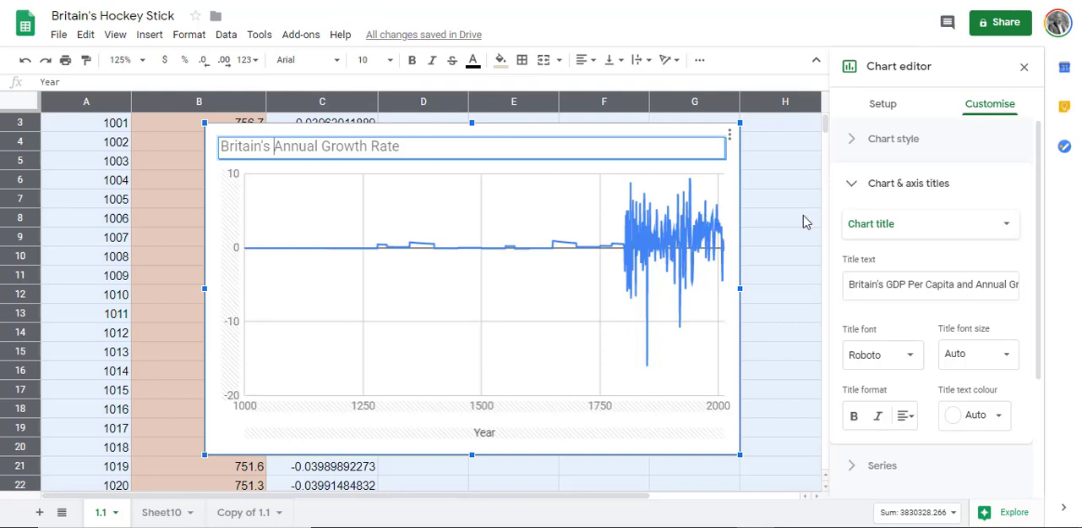
click(803, 221)
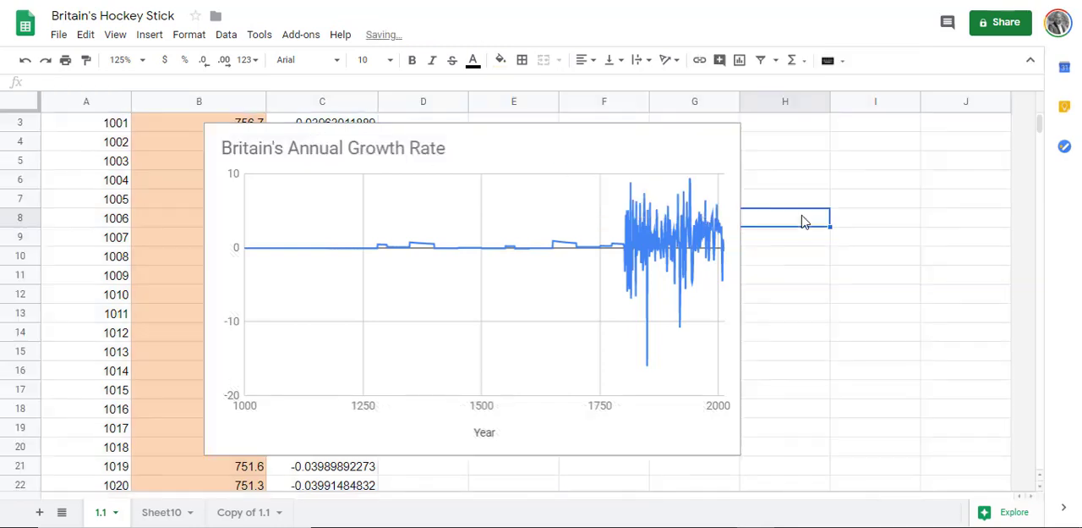